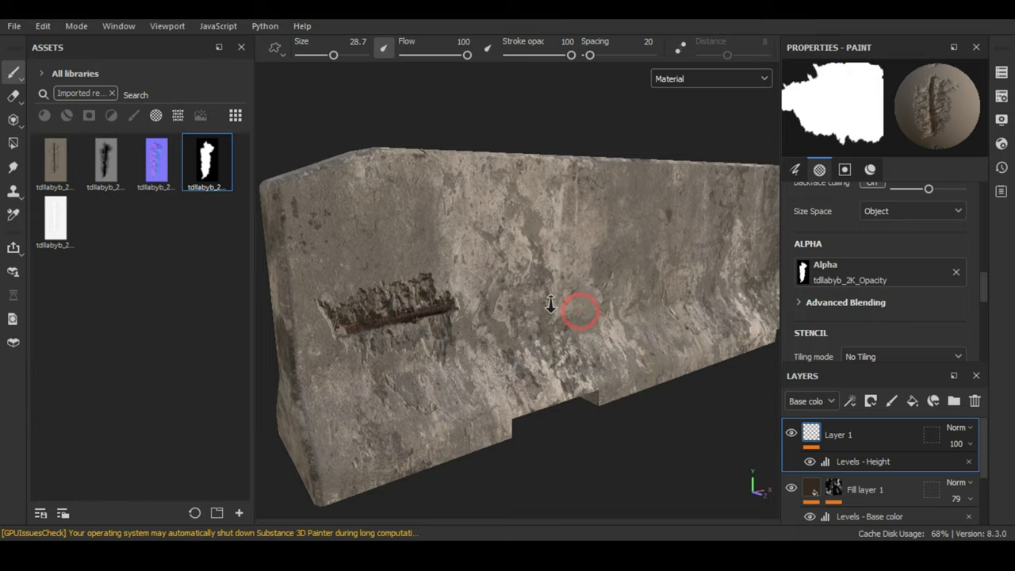
Orbit and pan closer to view the barrier's weathered concrete surface from a more frontal angle.
mouse_move(550, 305)
left_mouse_down("alt")
mouse_move(706, 290)
mouse_move(600, 306)
left_mouse_up("alt")
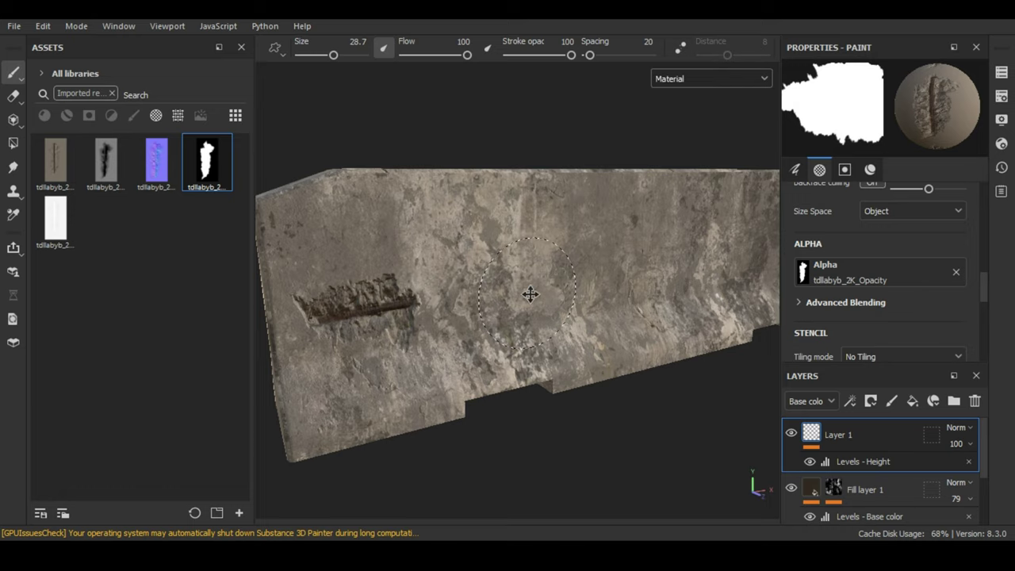
middle_click_drag(528, 294, 577, 294, "alt")
left_click_drag(577, 294, 546, 293, "alt")
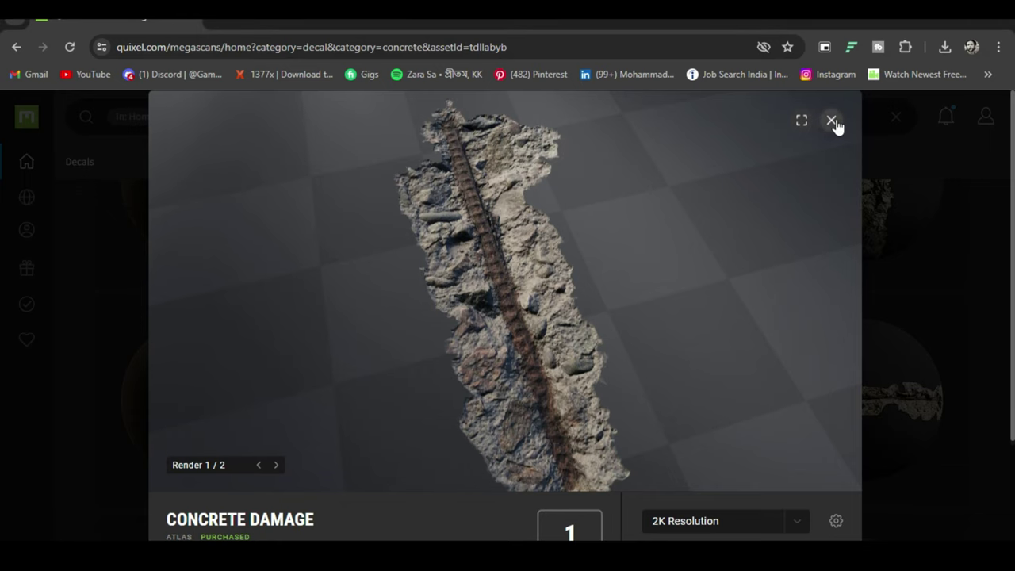
Close the Concrete Damage preview and open the Blood decal category.
left_click(831, 120)
scroll(390, 266, "up", 5)
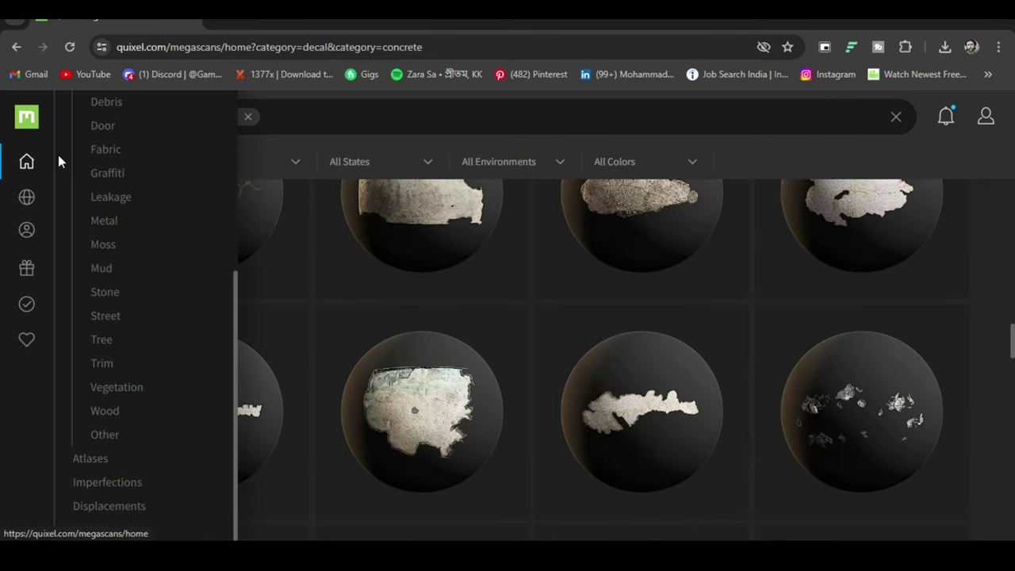
scroll(155, 265, "up", 4)
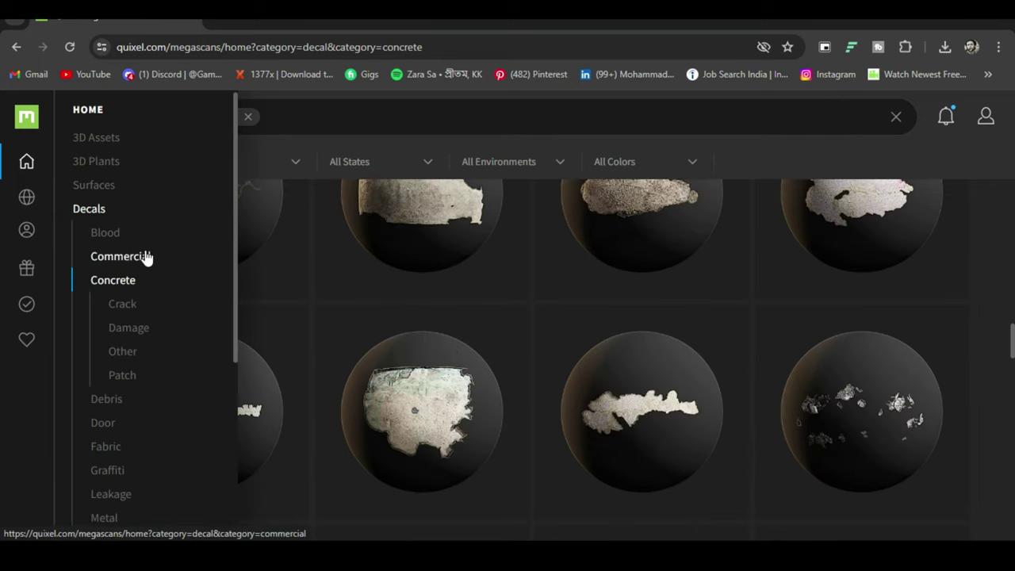
left_click(99, 210)
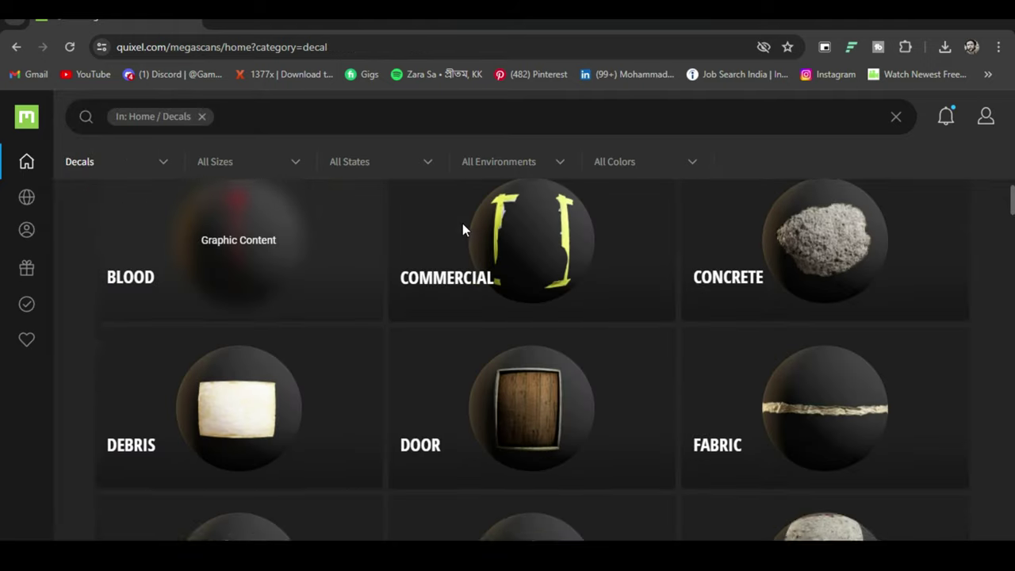
scroll(464, 230, "down", 3)
scroll(463, 230, "up", 2)
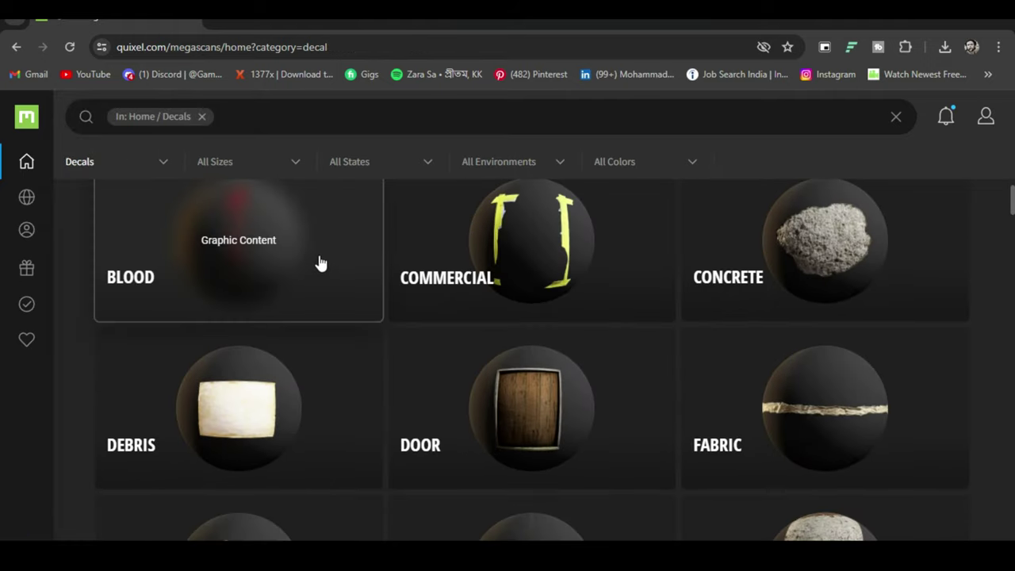
left_click(289, 279)
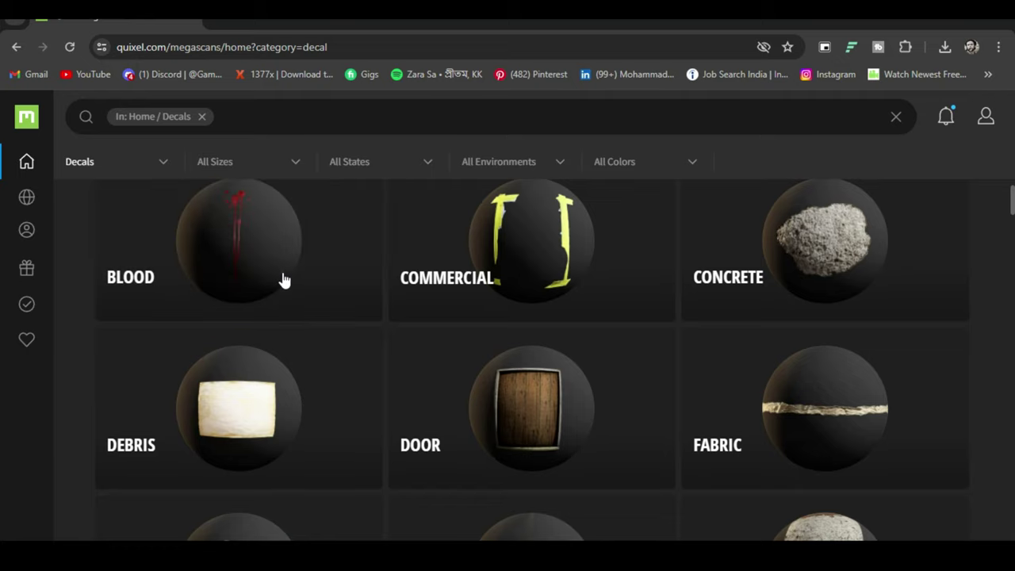
left_click(264, 273)
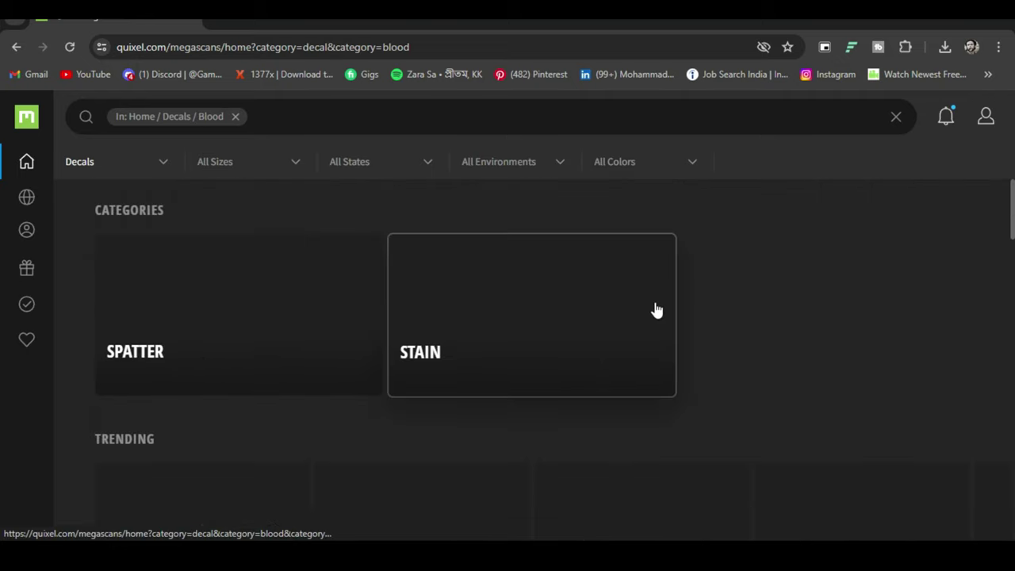
Reveal and browse the blurred blood decal thumbnails, including Spatter and Blood Stain.
scroll(656, 308, "down", 2)
scroll(657, 306, "up", 2)
left_click(323, 316)
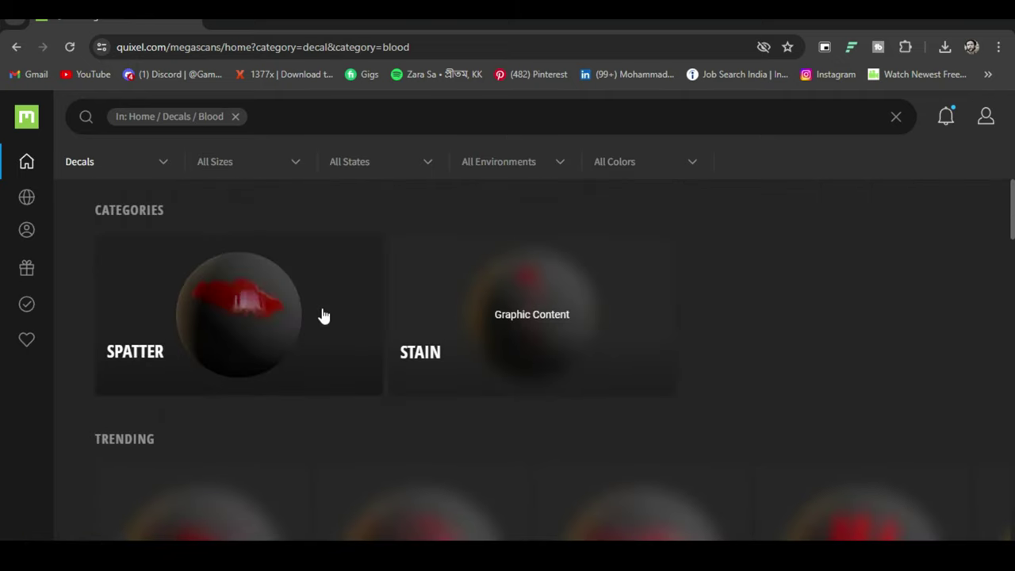
scroll(324, 316, "down", 1)
scroll(322, 315, "down", 2)
scroll(249, 324, "down", 4)
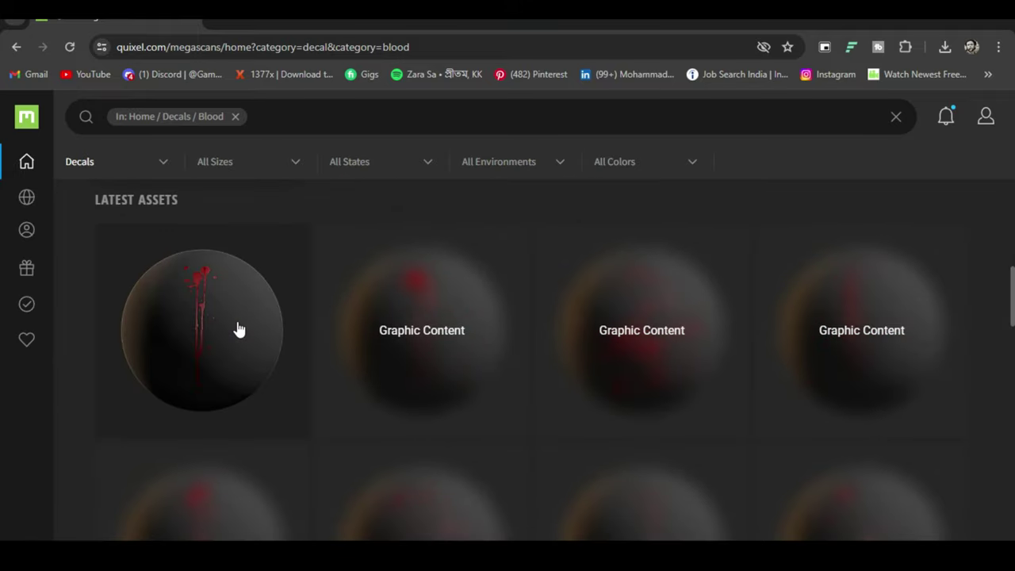
left_click(389, 368)
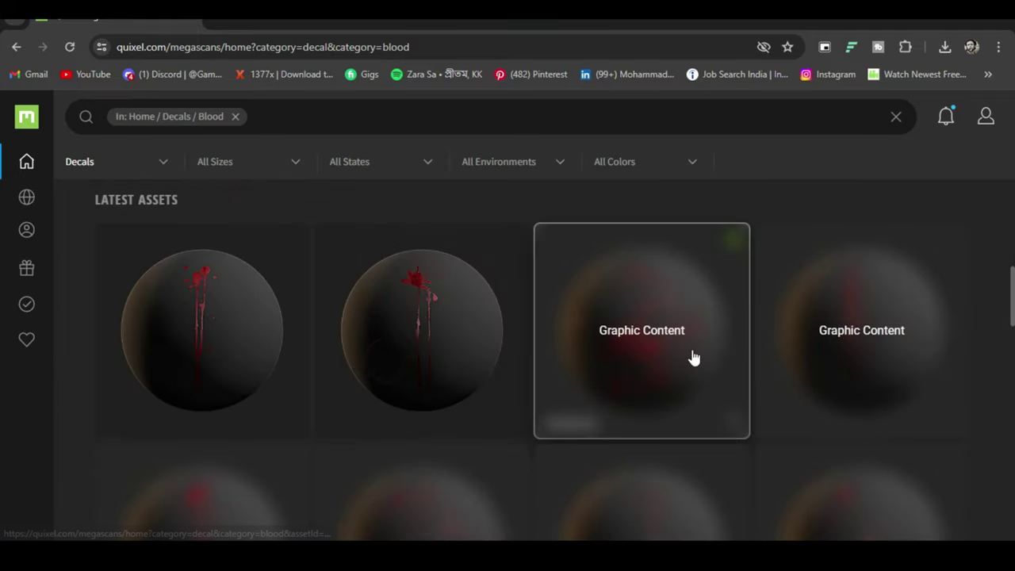
left_click(623, 339)
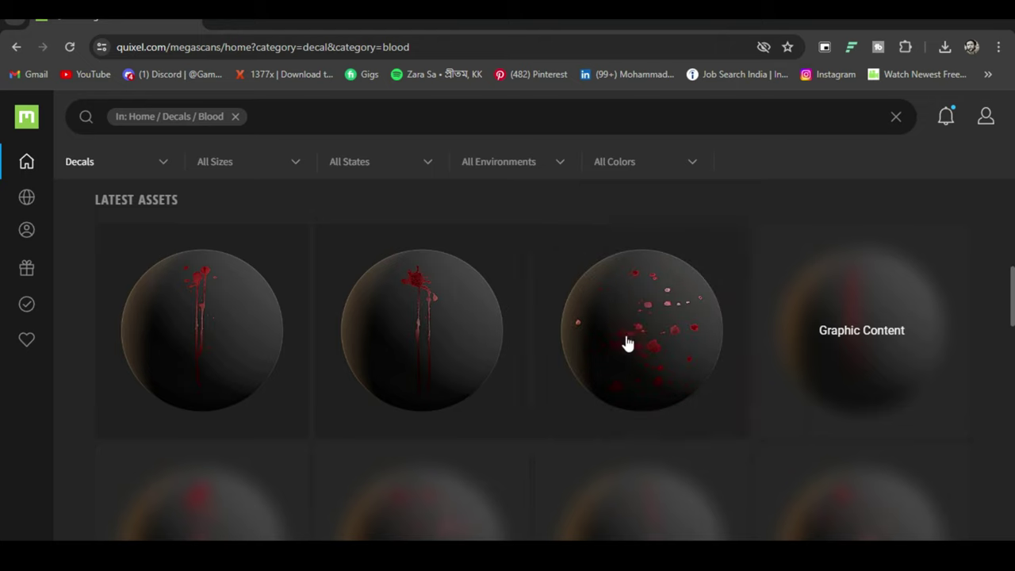
left_click(862, 345)
scroll(863, 342, "down", 3)
left_click(862, 339)
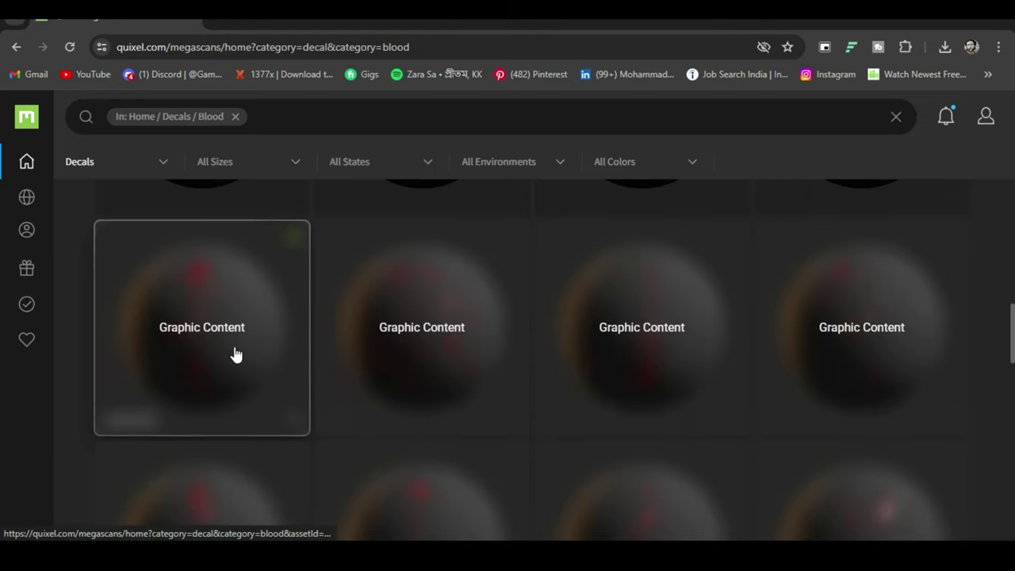
left_click(235, 353)
left_click(404, 349)
left_click(623, 356)
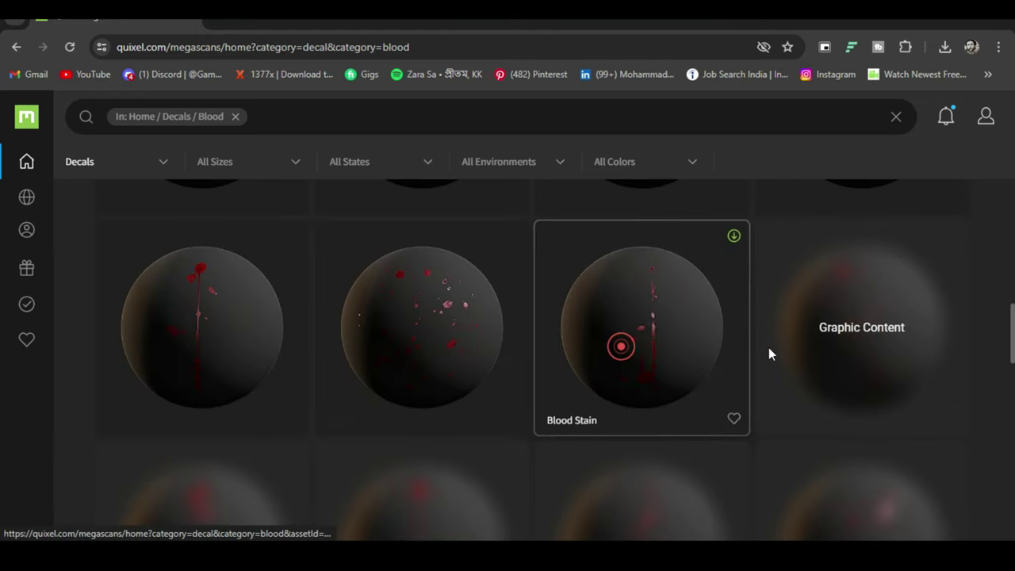
left_click(820, 346)
scroll(822, 354, "down", 3)
scroll(240, 249, "up", 3)
scroll(240, 250, "up", 5)
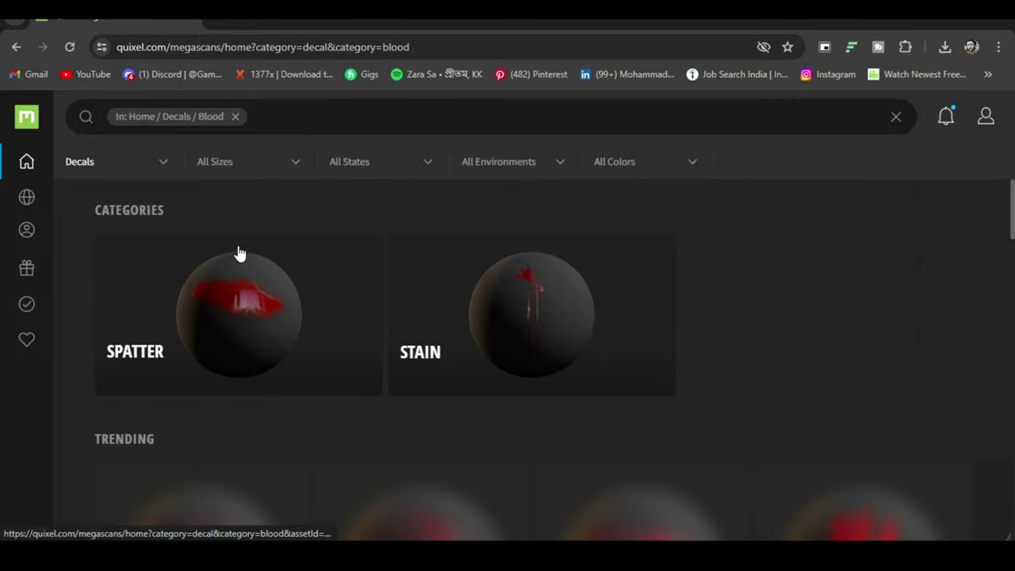
Open the Spatter subcategory and reveal the High Velocity Blood Spatter thumbnail.
left_click(238, 312)
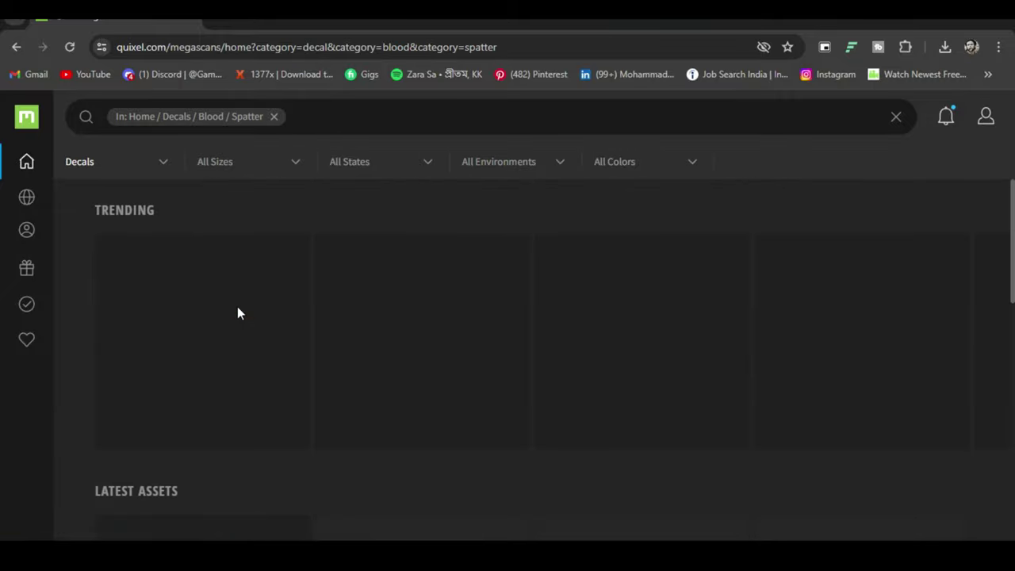
scroll(237, 312, "down", 3)
scroll(237, 314, "up", 2)
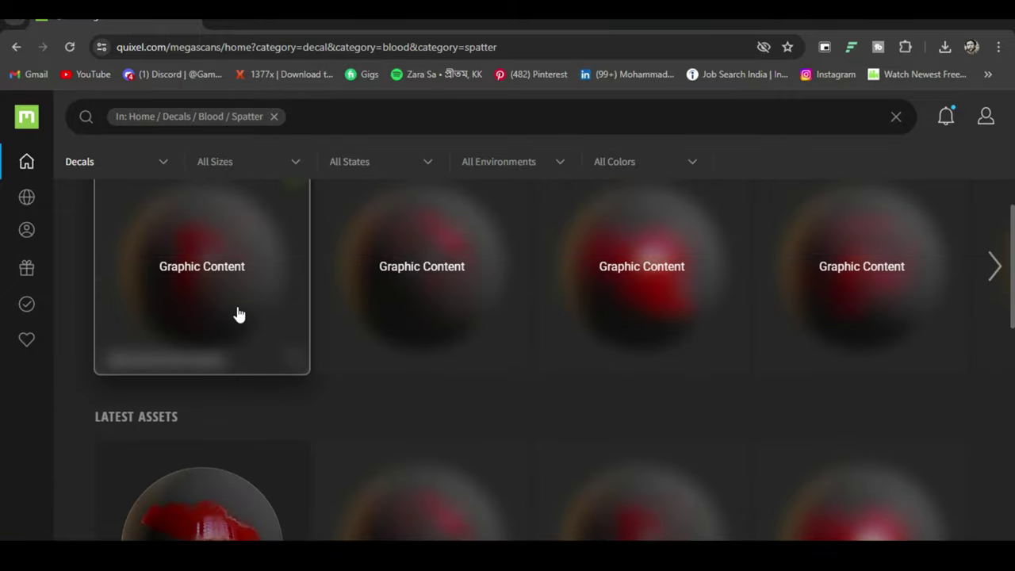
left_click(237, 307)
Download the High Velocity Blood Spatter decal at 2K.
left_click(221, 293)
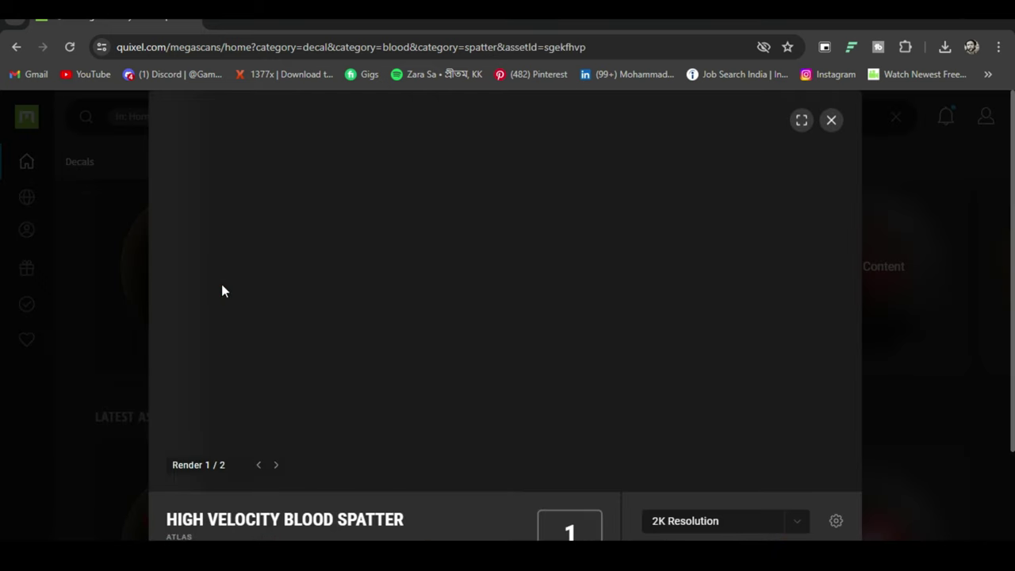
scroll(796, 414, "down", 2)
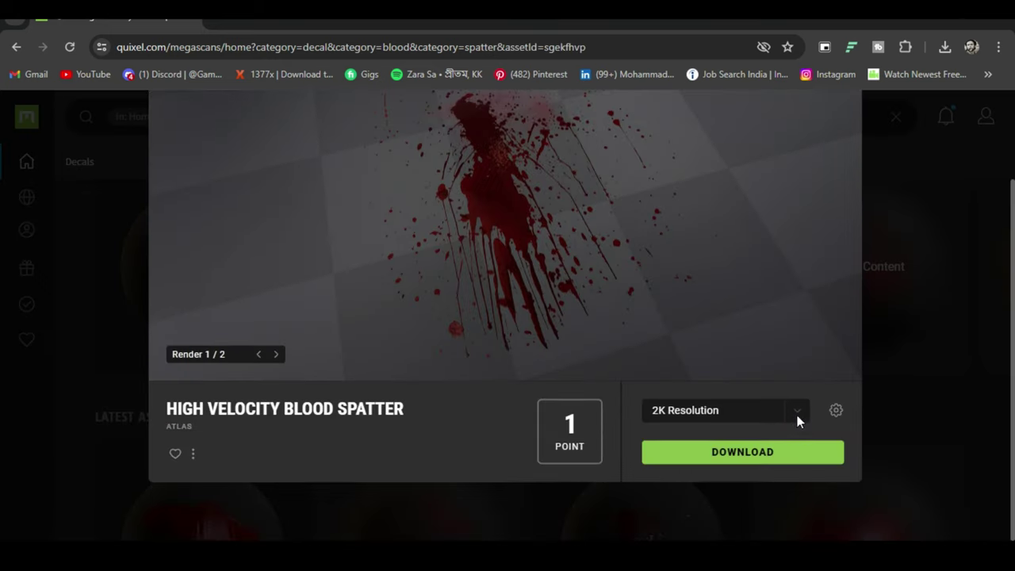
left_click(784, 454)
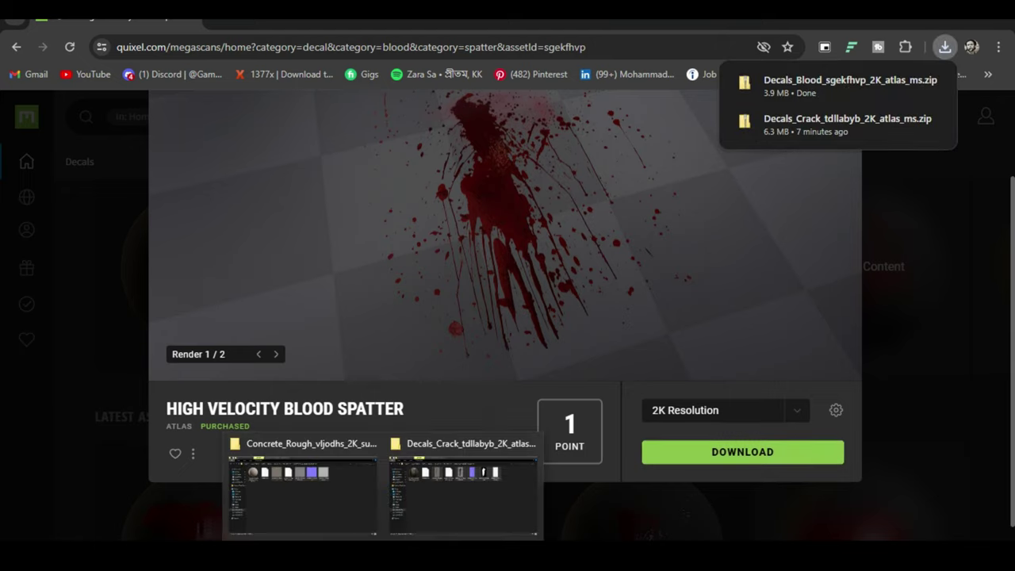
Extract the blood spatter zip and drag its albedo, normal, opacity and roughness maps into Painter.
left_click(297, 484)
right_click(572, 132)
left_click(776, 263)
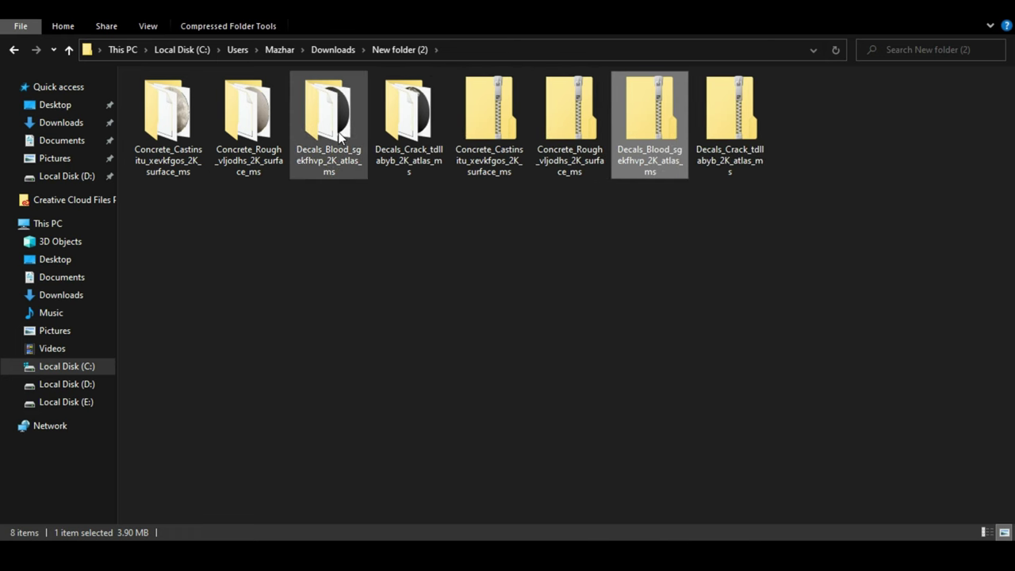
double_click(333, 126)
left_click(329, 125)
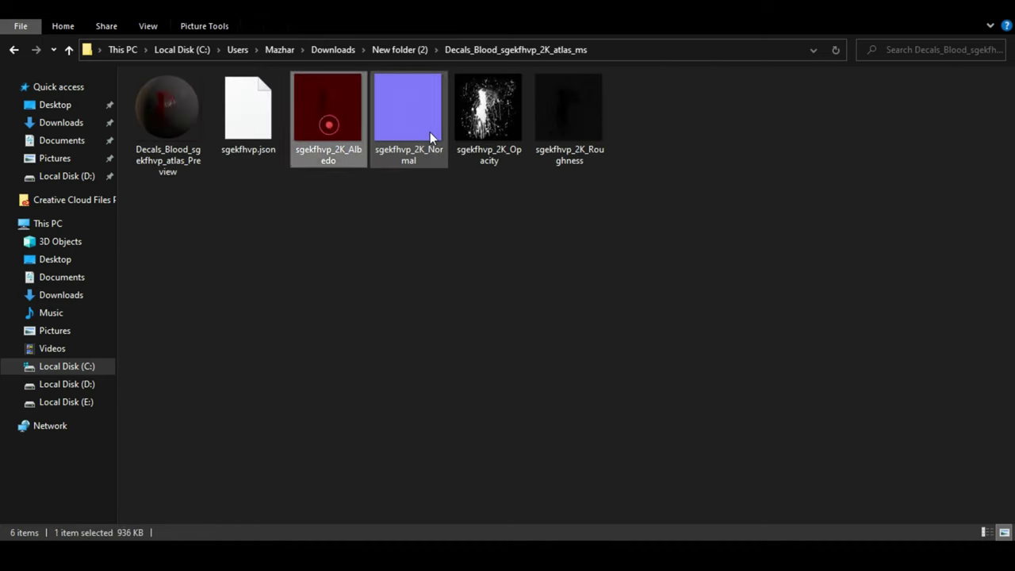
left_click(486, 131, "ctrl")
left_click(559, 135, "ctrl")
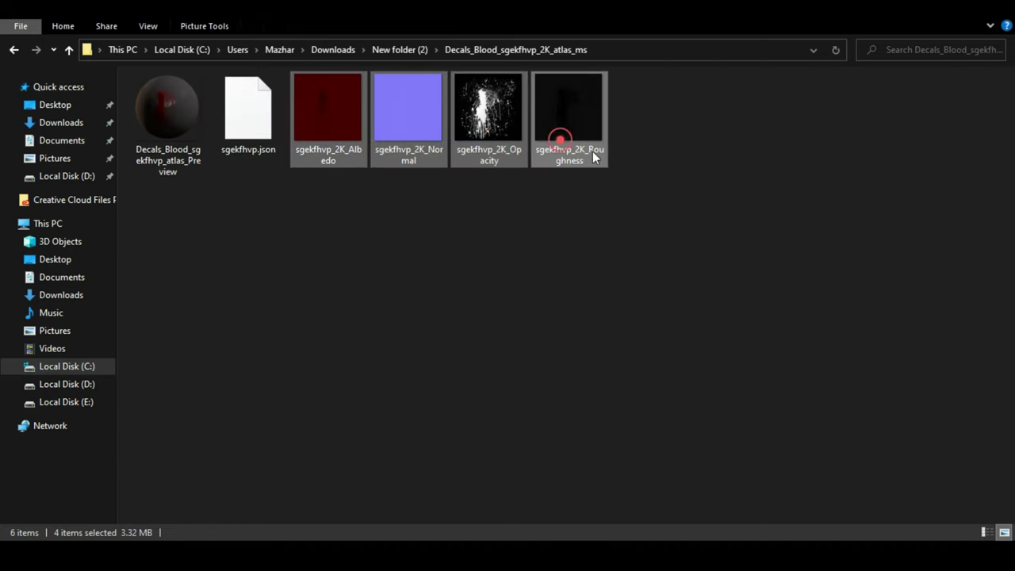
mouse_move(590, 151)
left_mouse_down()
mouse_move(588, 203)
mouse_move(183, 245)
left_mouse_up()
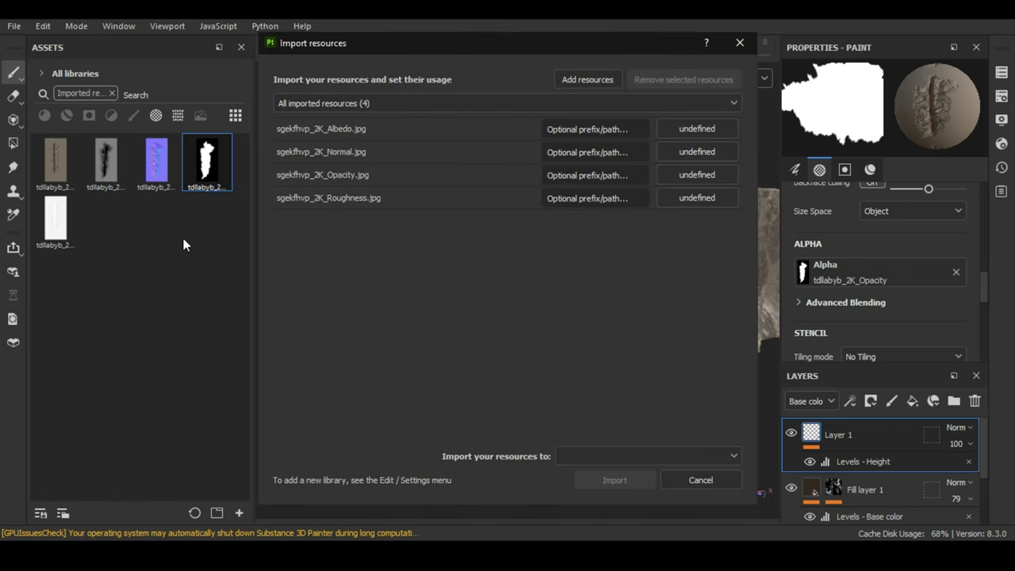
Import the four blood spatter maps as textures, with the Opacity map as an alpha.
left_click(713, 129)
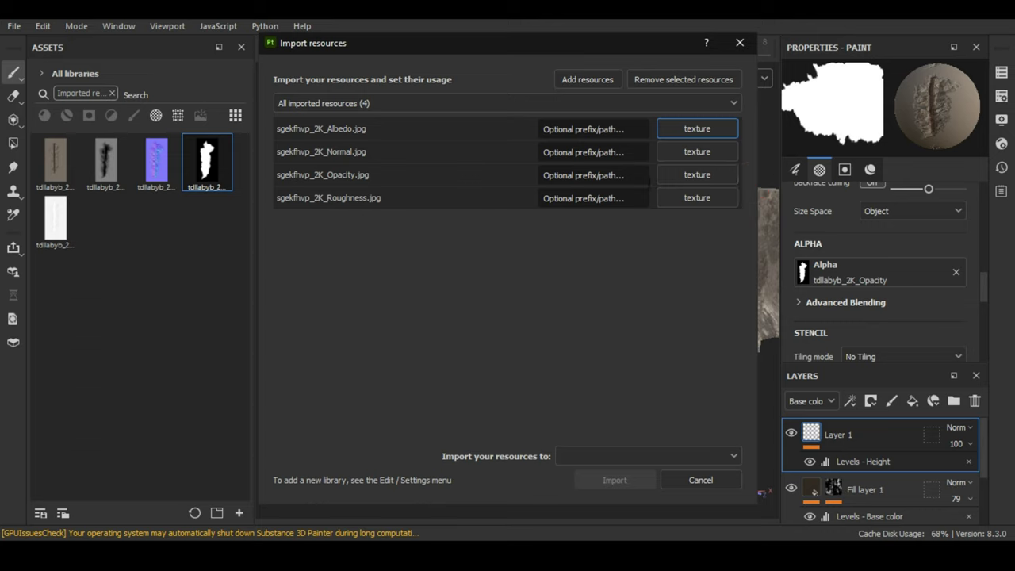
left_click(683, 176)
left_click(719, 185)
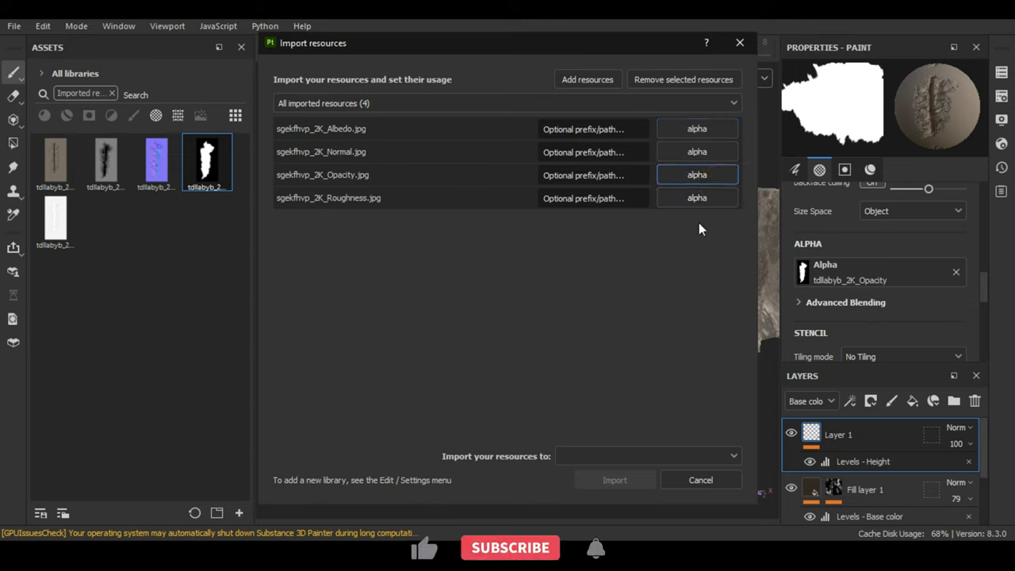
left_click(723, 127)
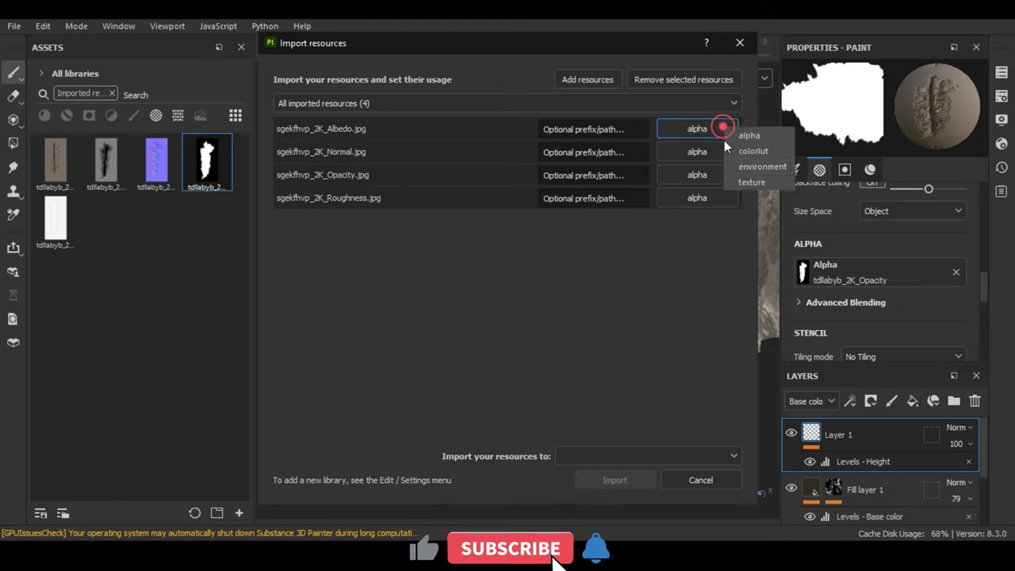
left_click(696, 175)
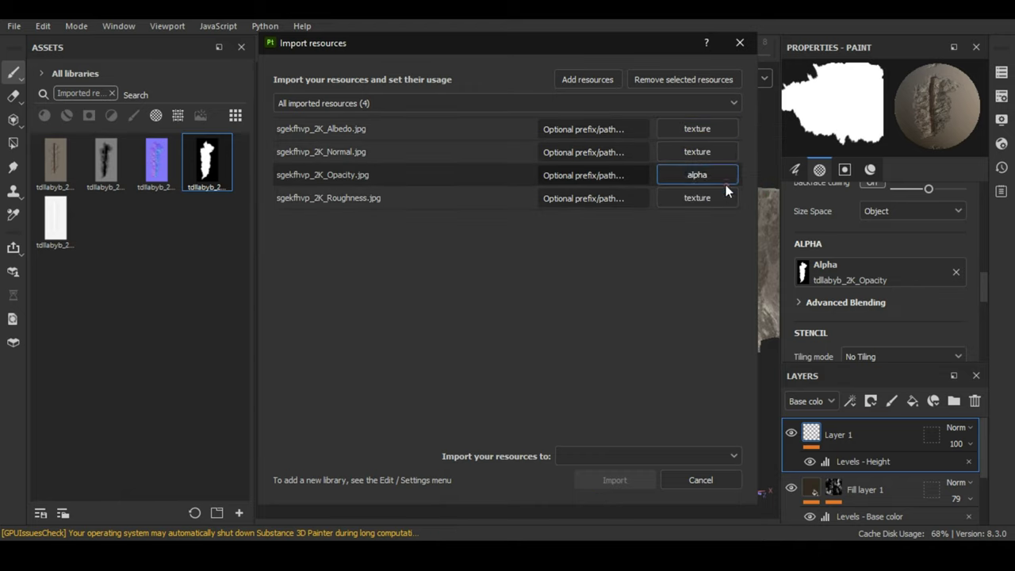
left_click(651, 456)
left_click(609, 473)
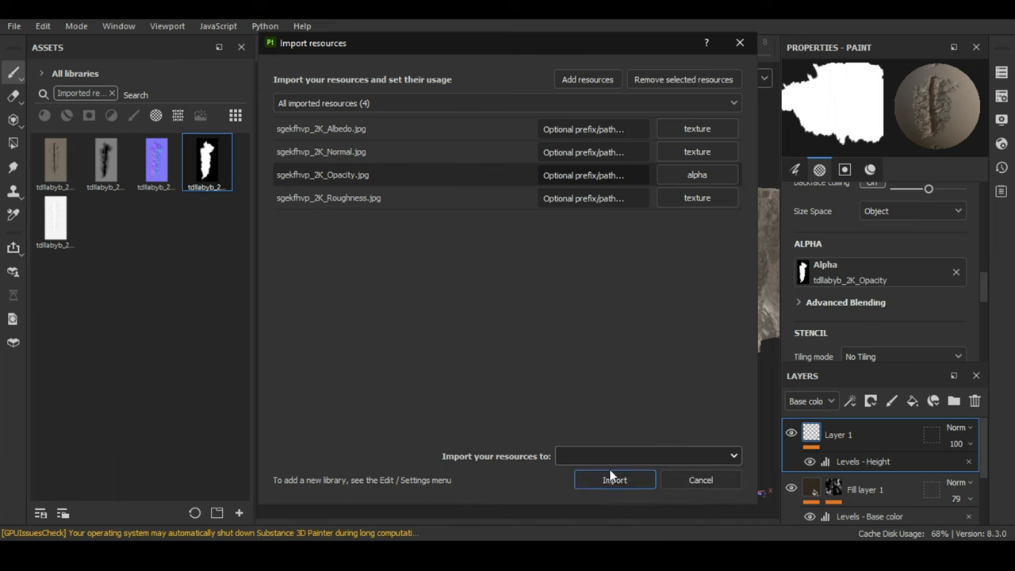
left_click(608, 480)
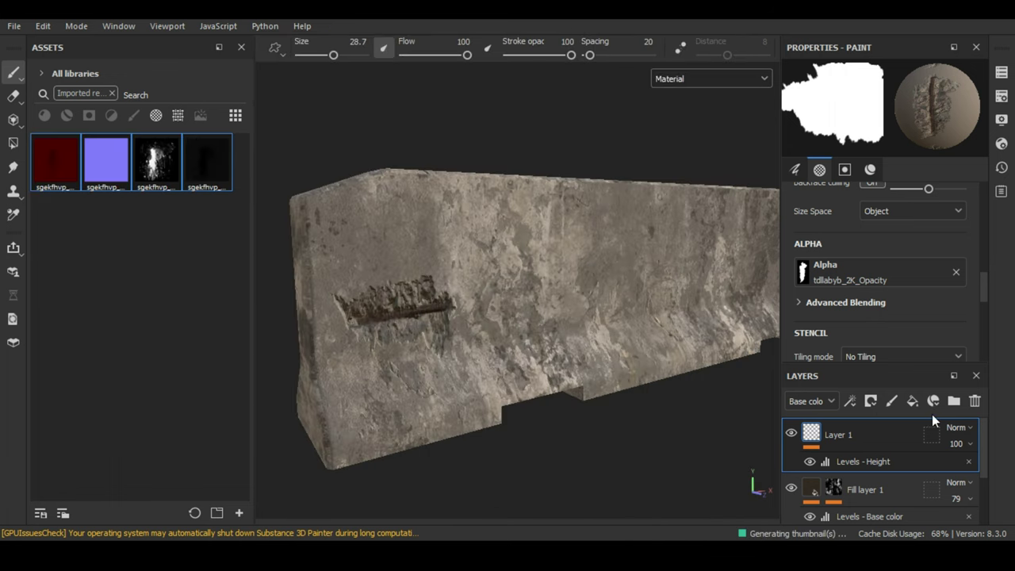
Add a new paint layer and load the splatter albedo and normal maps into the brush material.
left_click(890, 402)
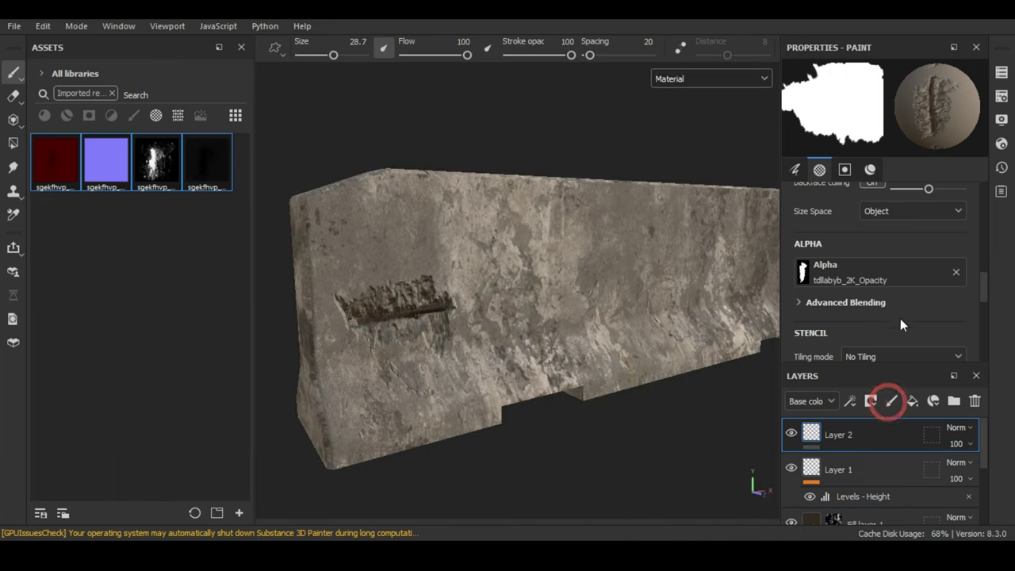
scroll(933, 251, "down", 2)
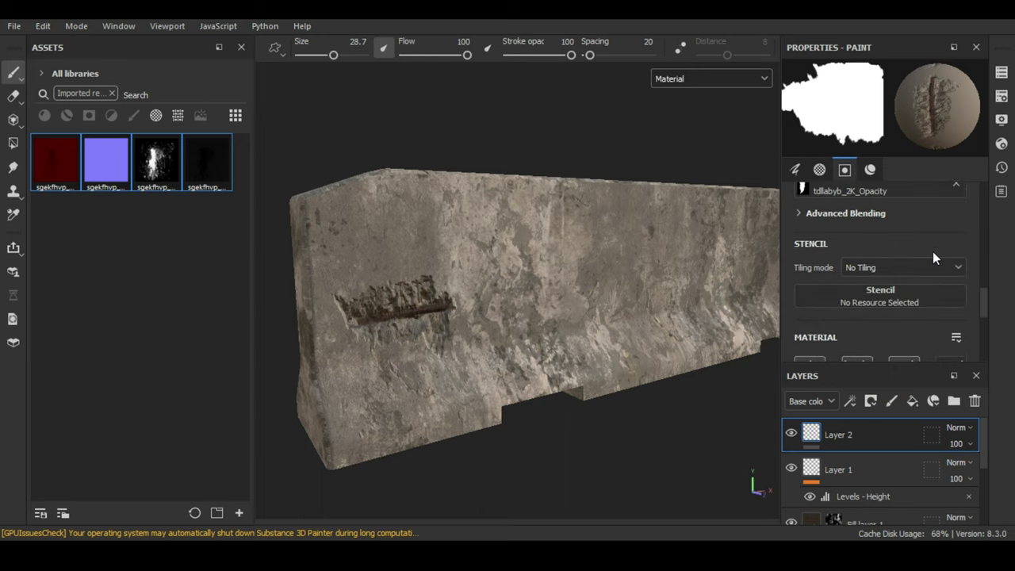
scroll(932, 251, "down", 3)
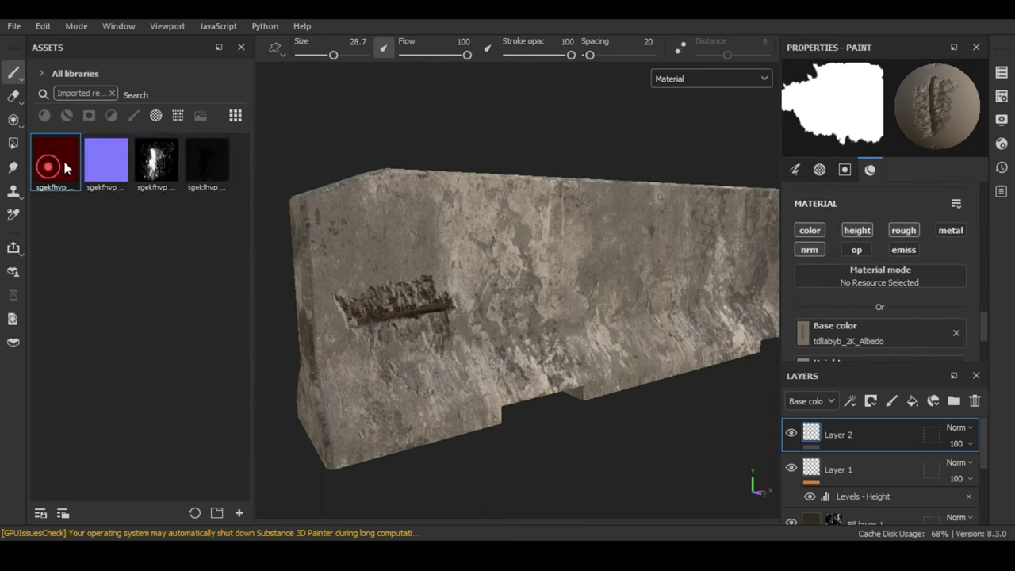
left_click_drag(672, 298, 845, 333)
scroll(895, 305, "down", 2)
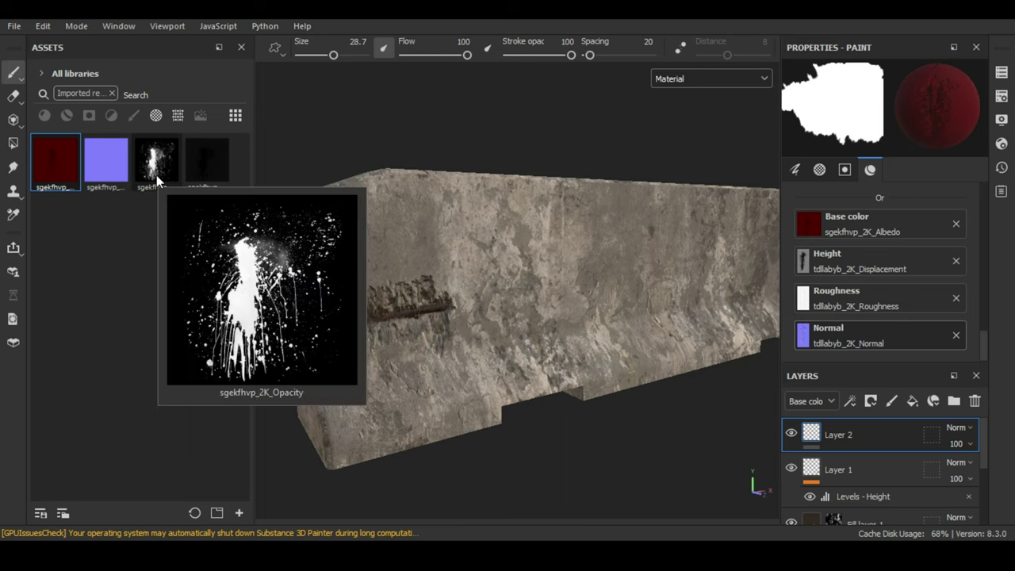
left_click(112, 167)
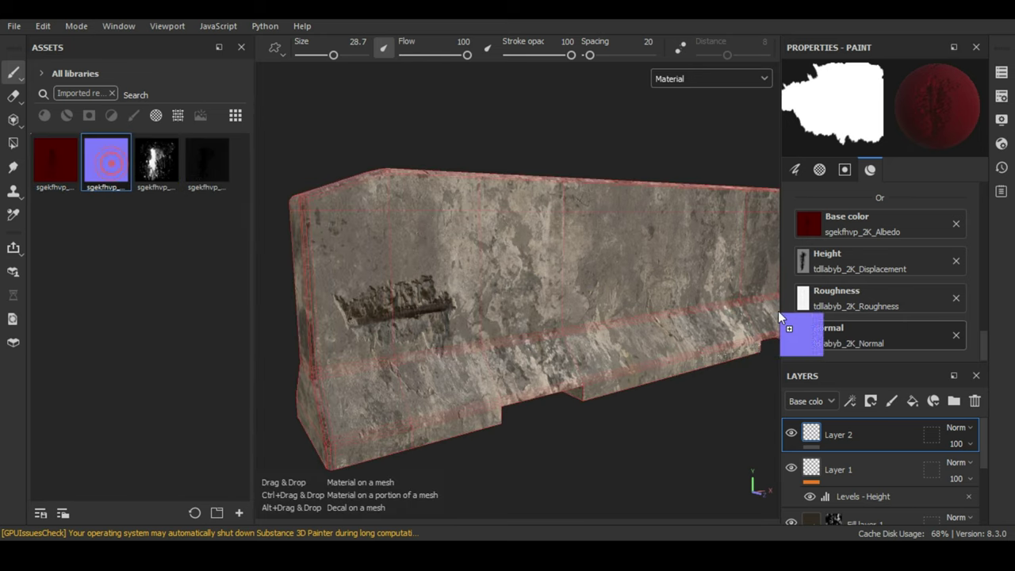
left_click_drag(778, 311, 851, 326)
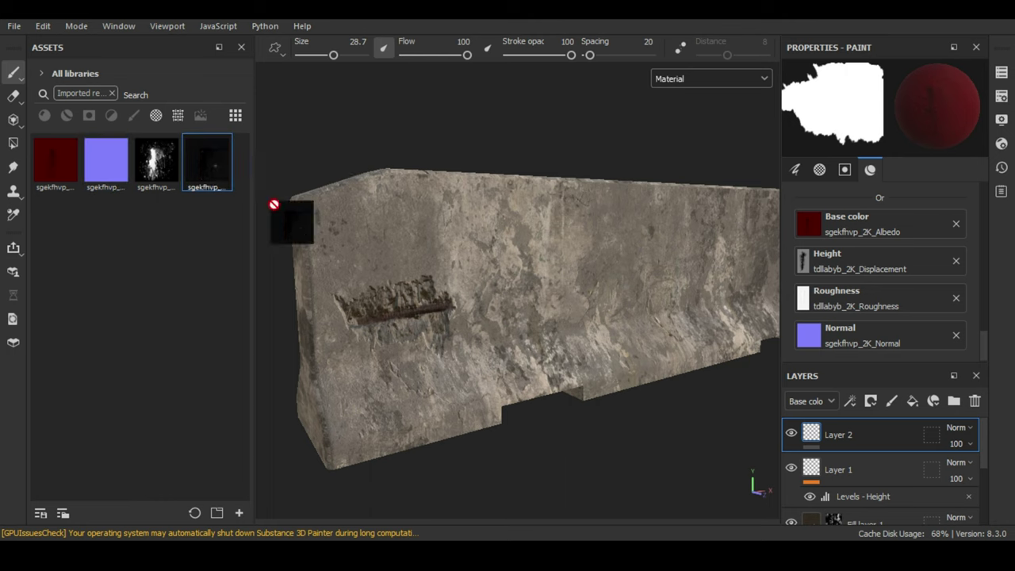
Load the splatter roughness map into the brush and the opacity map as its alpha.
left_click_drag(274, 204, 872, 297)
scroll(952, 258, "up", 4)
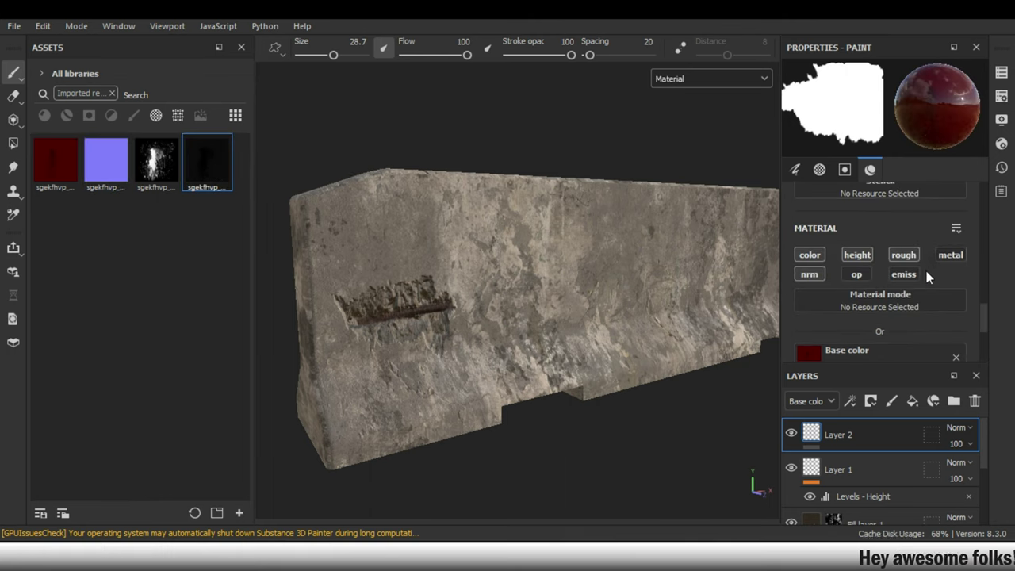
scroll(927, 276, "down", 3)
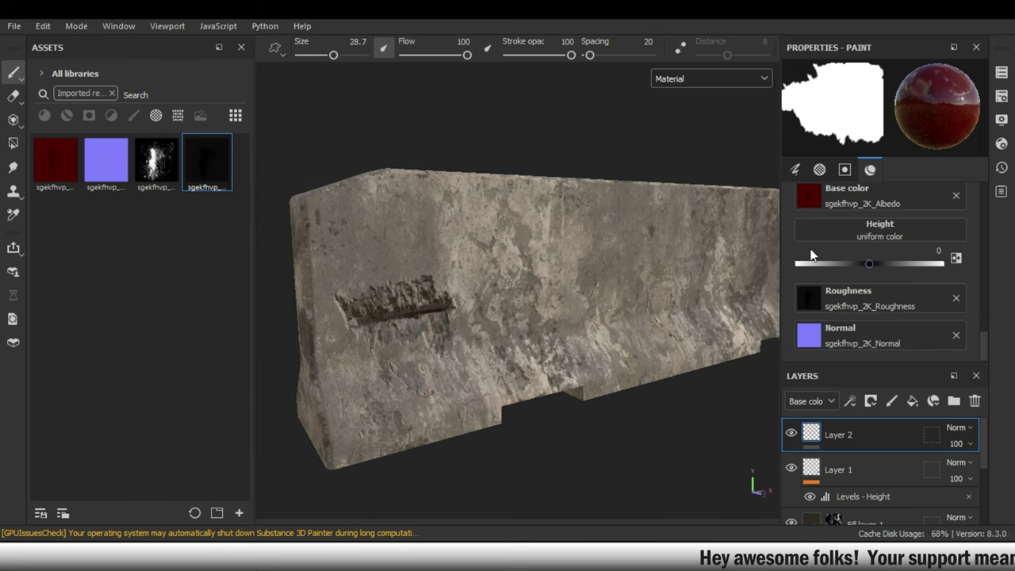
scroll(899, 237, "up", 1)
scroll(899, 237, "up", 2)
scroll(908, 258, "up", 2)
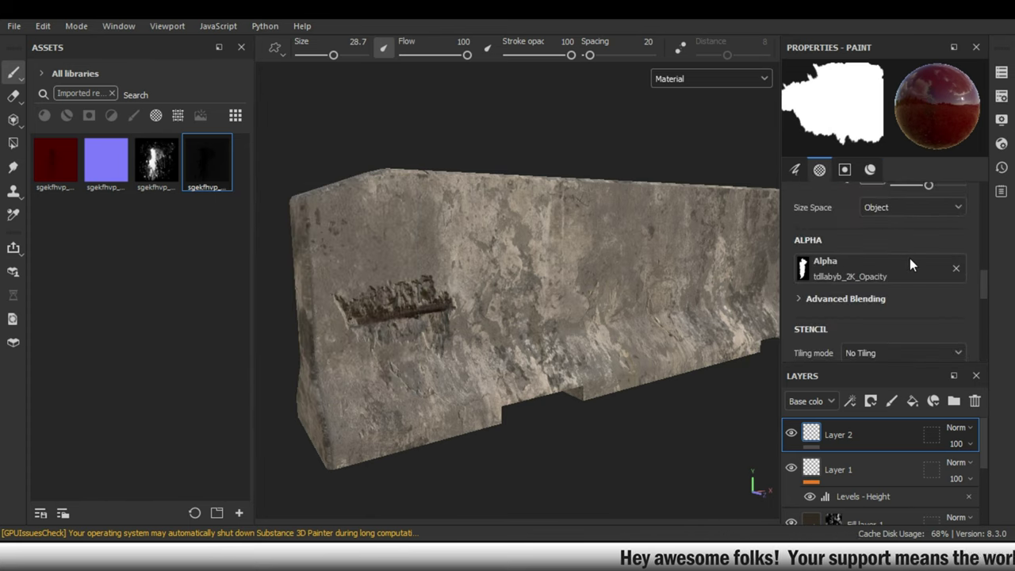
left_click_drag(151, 179, 815, 296)
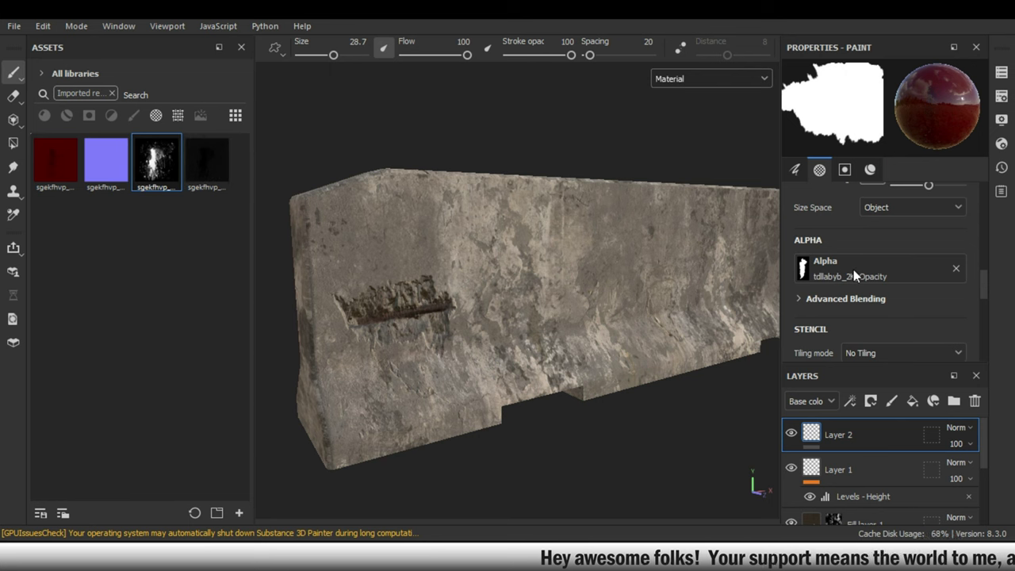
scroll(512, 274, "up", 1)
scroll(511, 273, "up", 3)
Stamp a trial blood splatter on the barrier wall, then undo it.
scroll(512, 274, "up", 2)
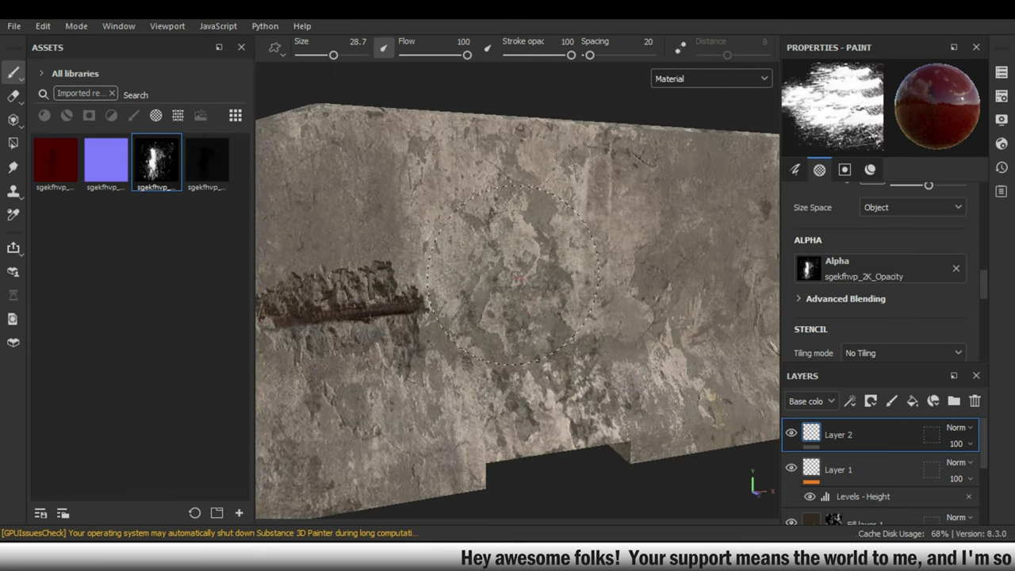
left_click(512, 274)
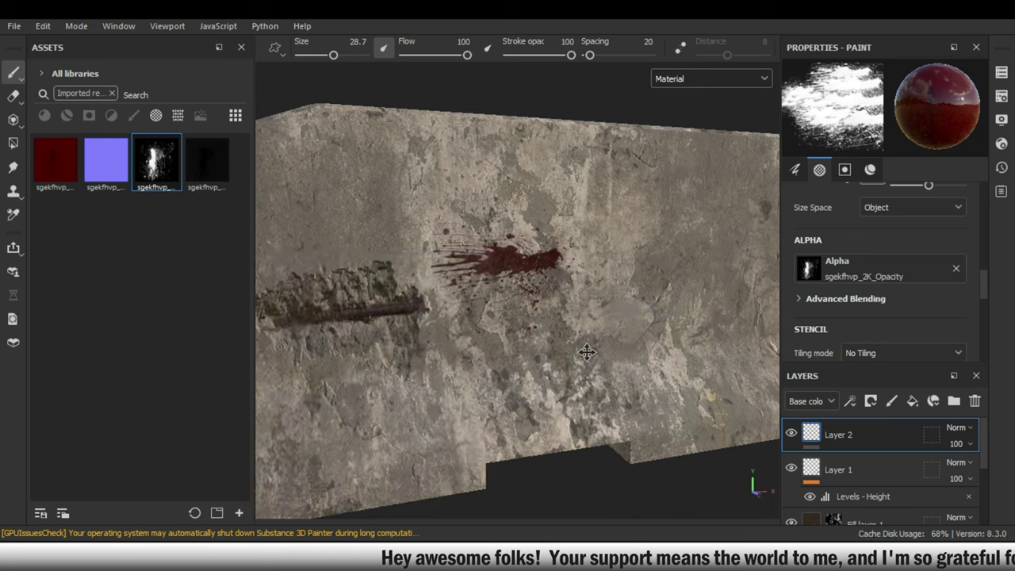
left_click_drag(587, 352, 539, 348, "alt")
key("ctrl+z")
Set the brush angle to 17 and zoom in on the splatter beneath the rebar gash.
scroll(929, 268, "up", 2)
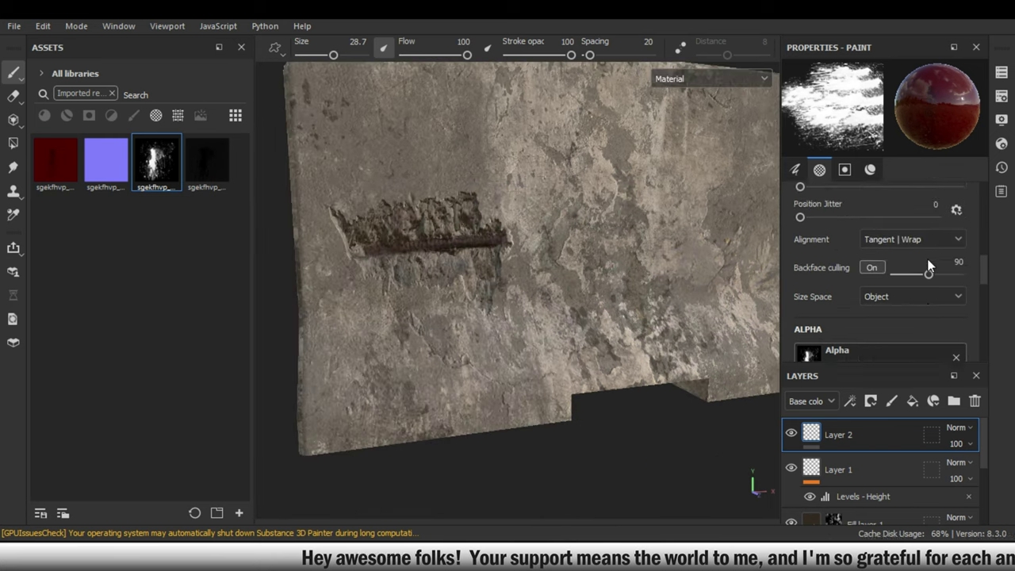
scroll(928, 262, "up", 3)
scroll(927, 258, "up", 1)
left_click(923, 282)
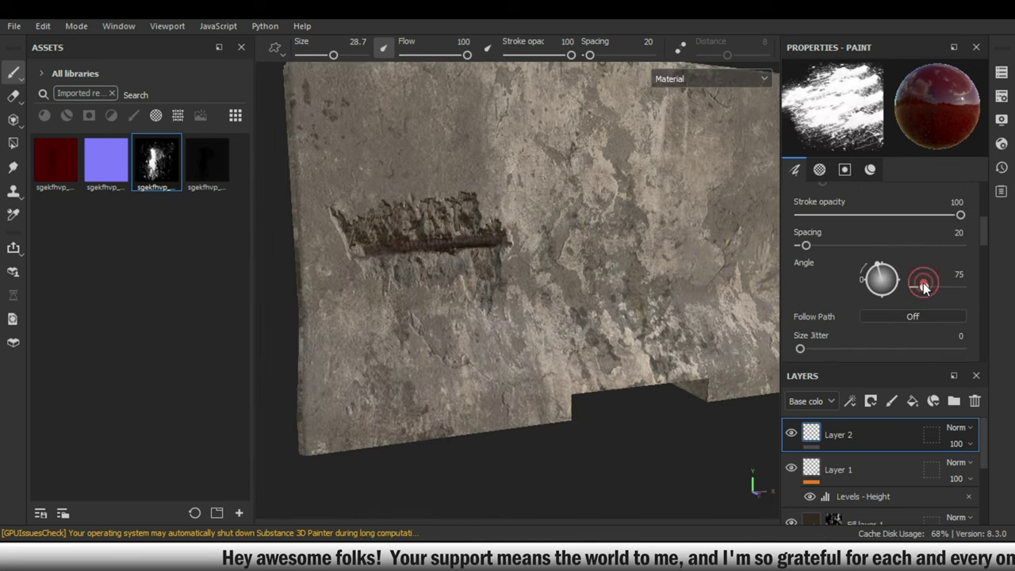
left_click_drag(924, 287, 921, 289)
mouse_move(436, 325)
left_mouse_down("alt")
mouse_move(417, 279)
mouse_move(562, 348)
left_mouse_up("alt")
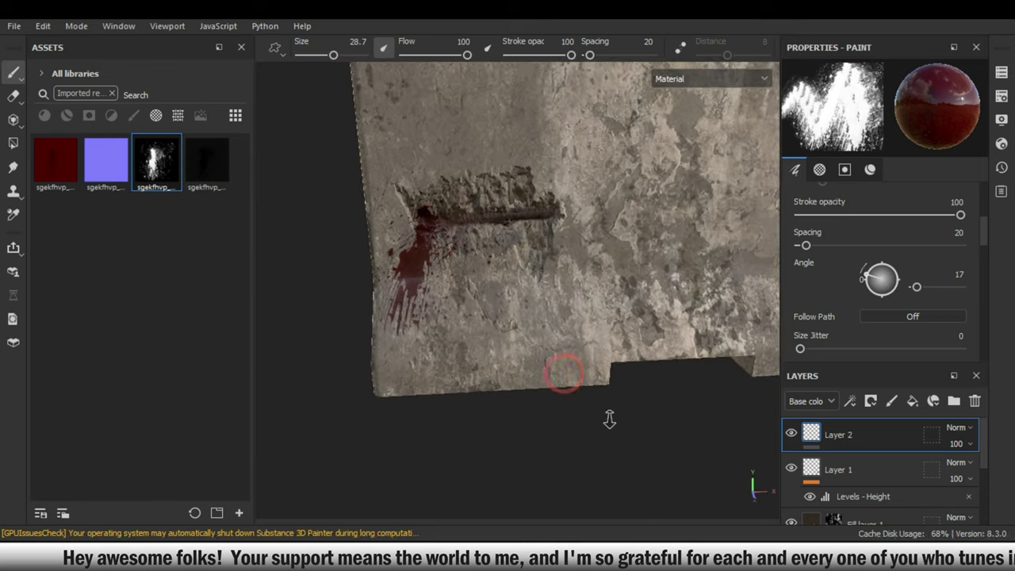
right_click_drag(561, 347, 570, 294, "alt")
mouse_move(571, 294)
left_mouse_down("alt")
mouse_move(555, 297)
mouse_move(632, 256)
mouse_move(625, 247)
left_mouse_up("alt")
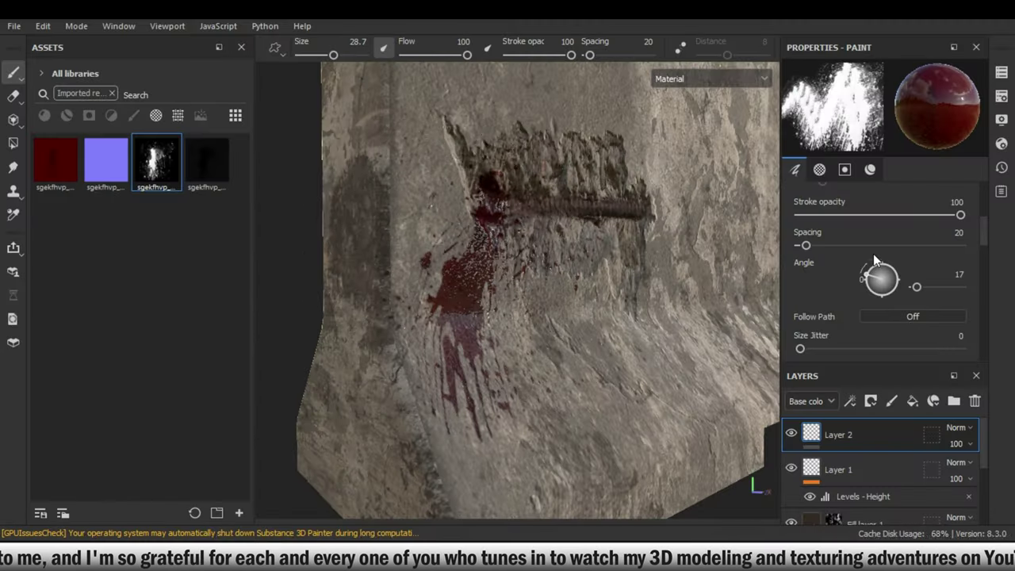
Replace the blood roughness map with a uniform value and stamp more splatter over the rebar gash.
scroll(873, 254, "down", 5)
scroll(873, 254, "down", 5)
scroll(873, 253, "down", 3)
scroll(875, 253, "down", 3)
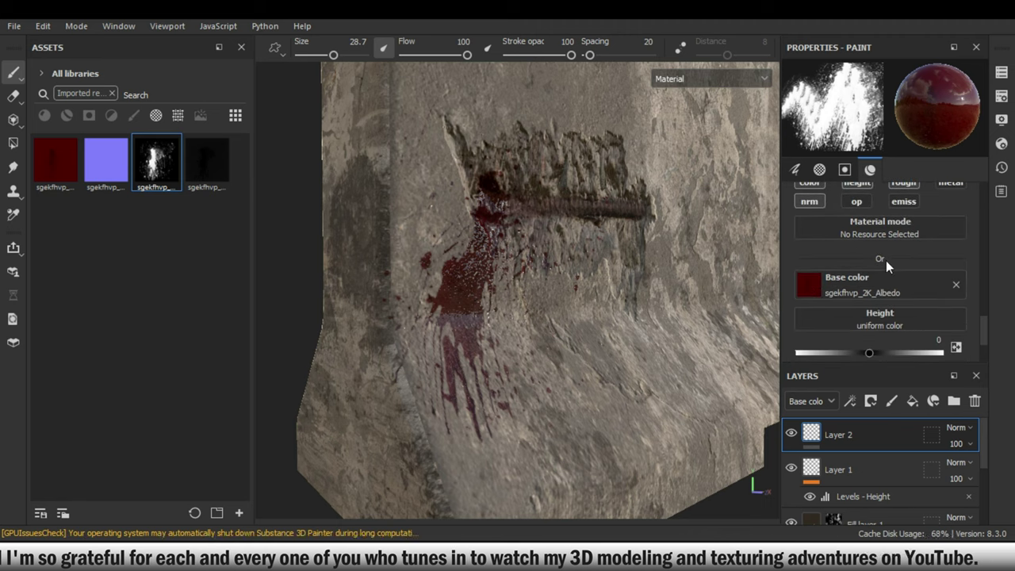
scroll(885, 260, "down", 3)
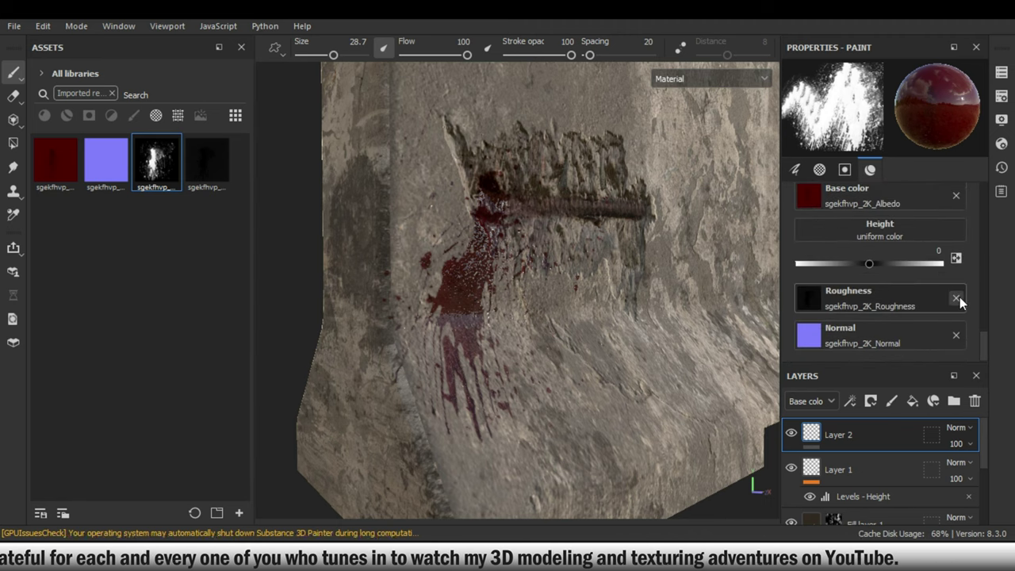
left_click(957, 299)
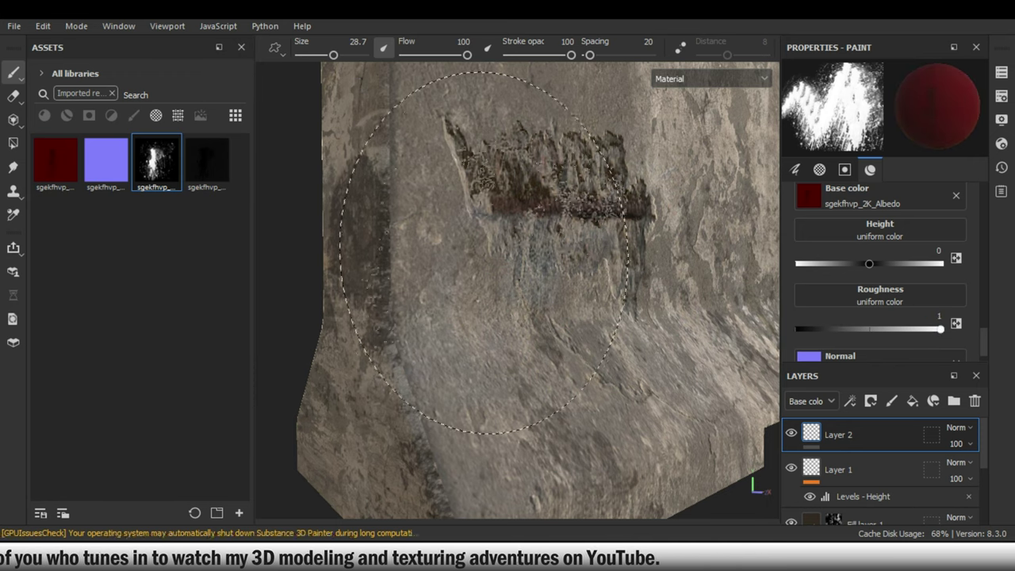
left_click(465, 357)
mouse_move(640, 319)
left_mouse_down("alt")
mouse_move(567, 341)
mouse_move(586, 282)
mouse_move(408, 261)
mouse_move(510, 425)
left_mouse_up("alt")
Change the brush angle from 17 and zoom out to see the whole barrier.
scroll(510, 425, "up", 3)
scroll(903, 278, "up", 3)
scroll(903, 278, "up", 2)
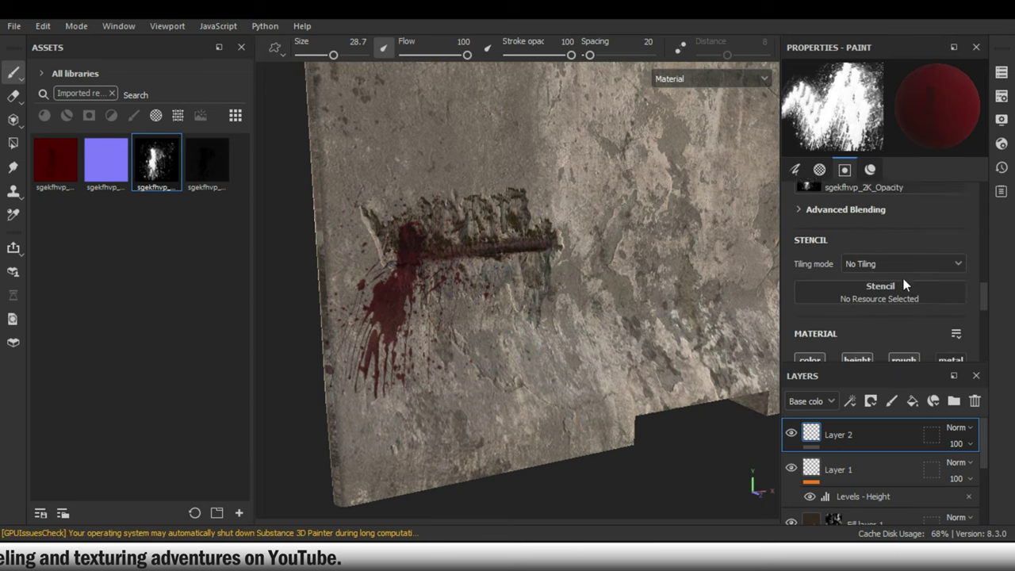
scroll(903, 278, "up", 2)
scroll(903, 279, "up", 2)
scroll(903, 279, "up", 2)
scroll(905, 282, "up", 1)
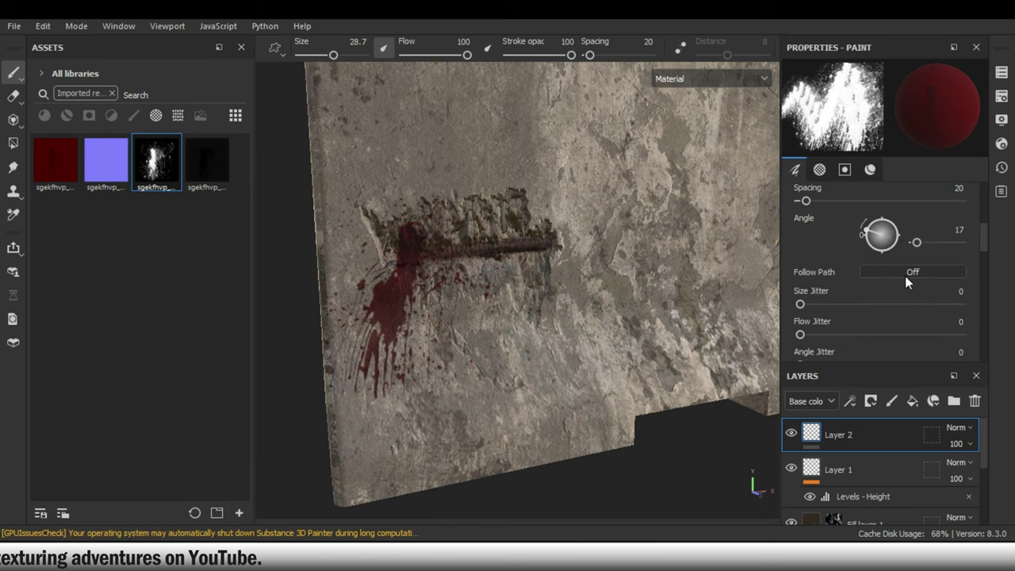
left_click_drag(916, 243, 960, 242)
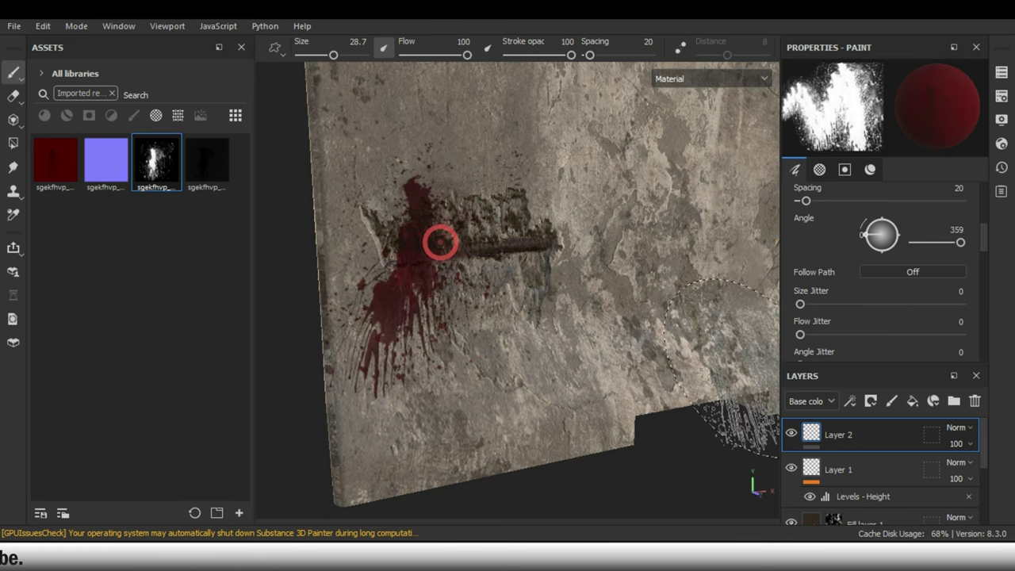
mouse_move(441, 244)
left_mouse_down("alt")
mouse_move(310, 283)
mouse_move(532, 369)
mouse_move(521, 377)
mouse_move(548, 356)
mouse_move(531, 324)
mouse_move(597, 346)
mouse_move(619, 373)
mouse_move(643, 297)
mouse_move(608, 217)
mouse_move(641, 337)
left_mouse_up("alt")
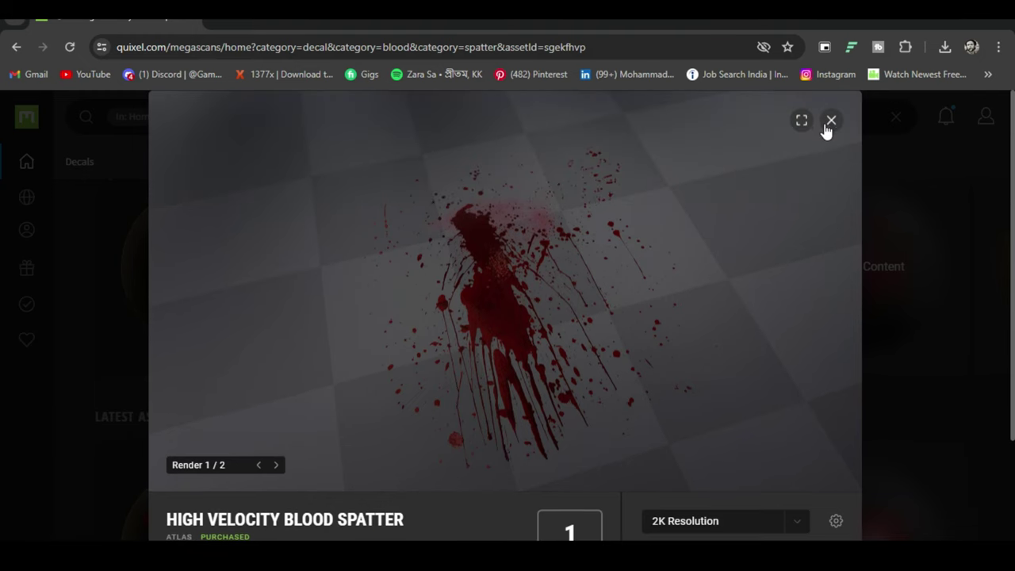
Close the blood decal preview and open the Graffiti decal category.
left_click(830, 121)
mouse_move(26, 238)
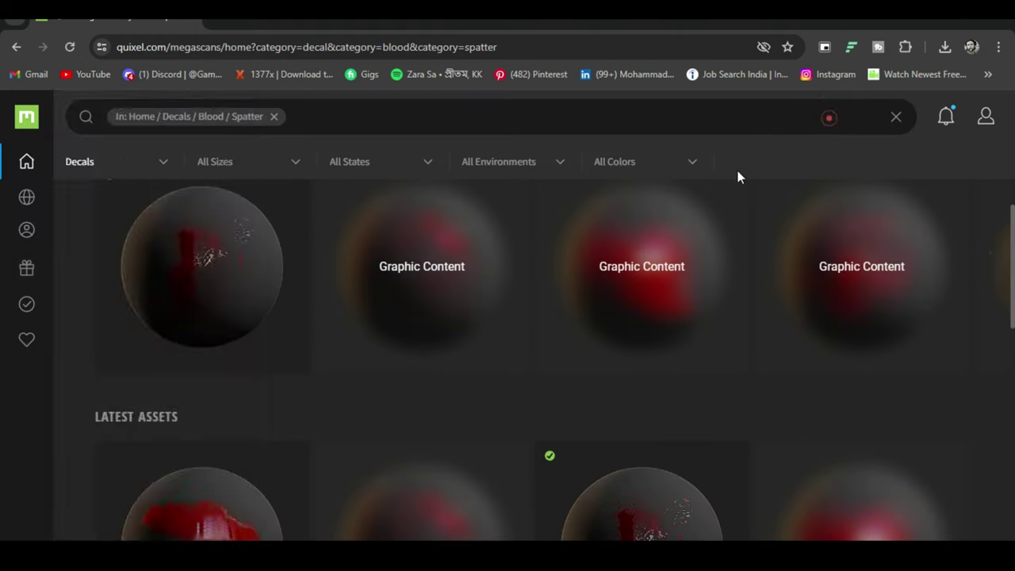
left_click(88, 203)
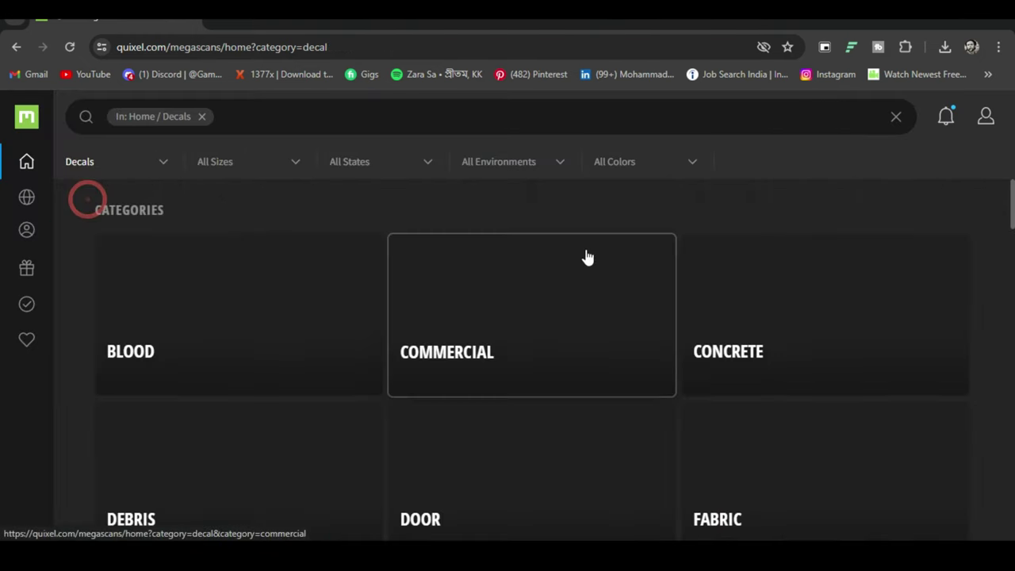
scroll(585, 257, "down", 3)
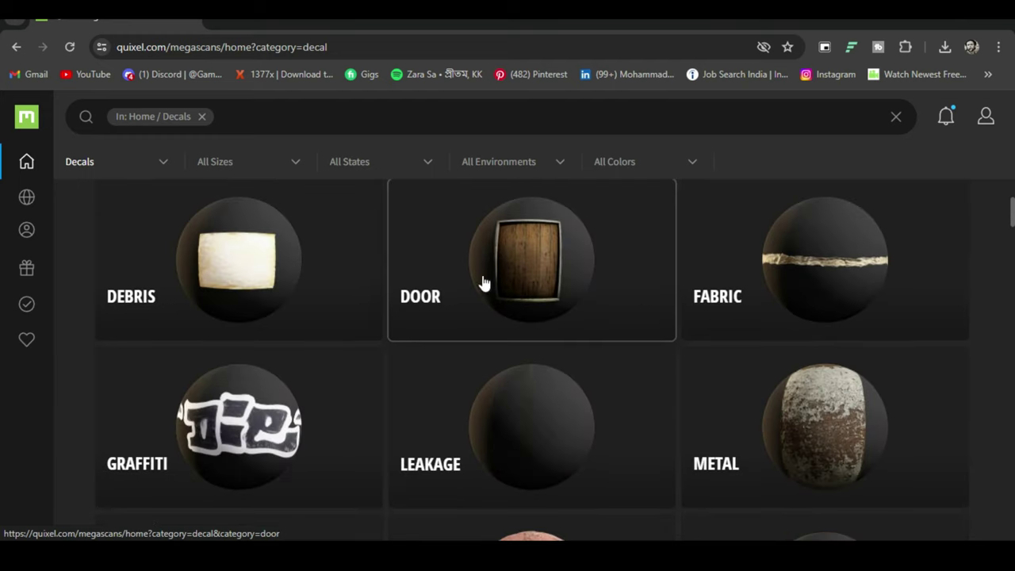
left_click(286, 409)
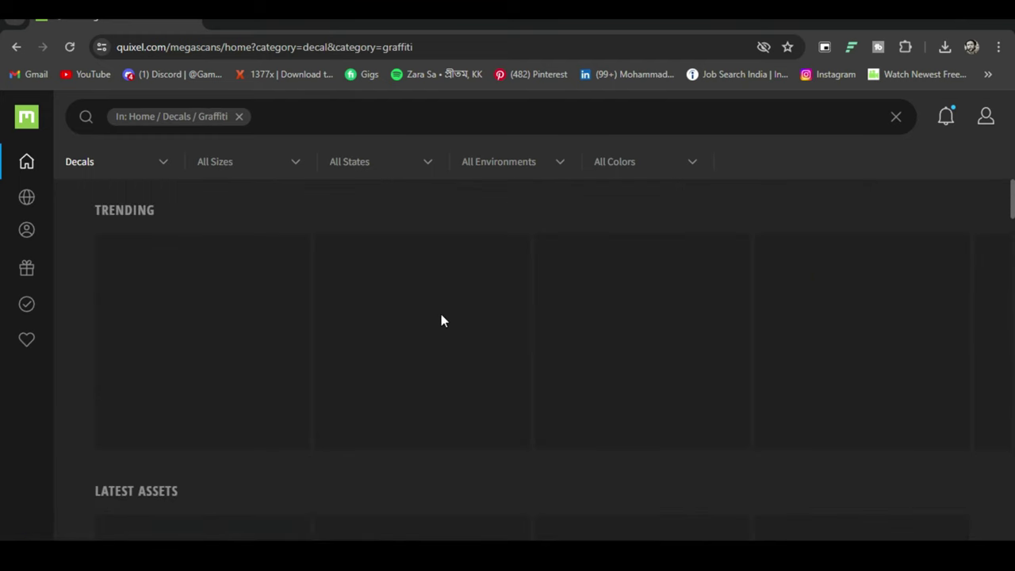
scroll(443, 319, "down", 3)
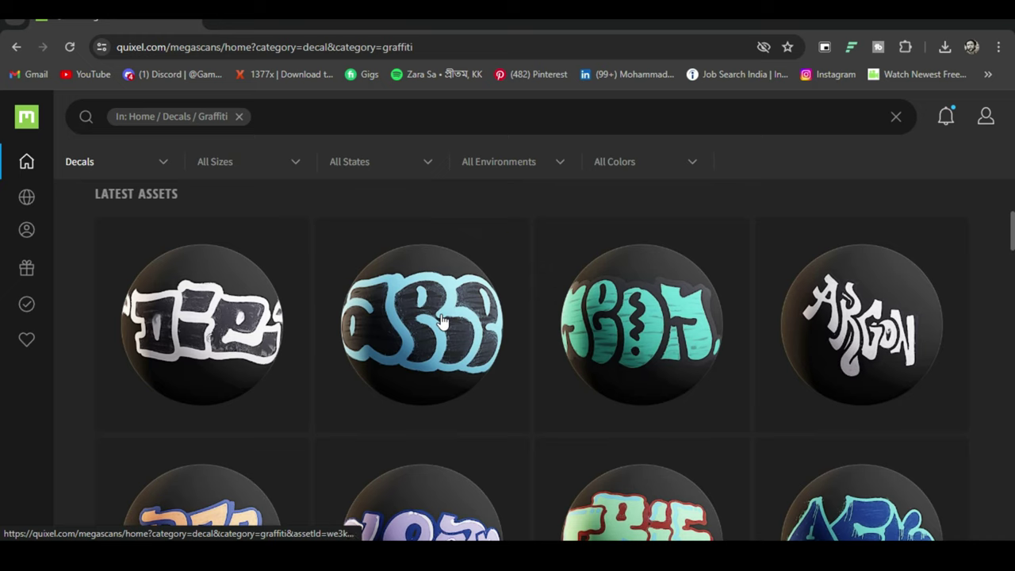
scroll(442, 319, "up", 3)
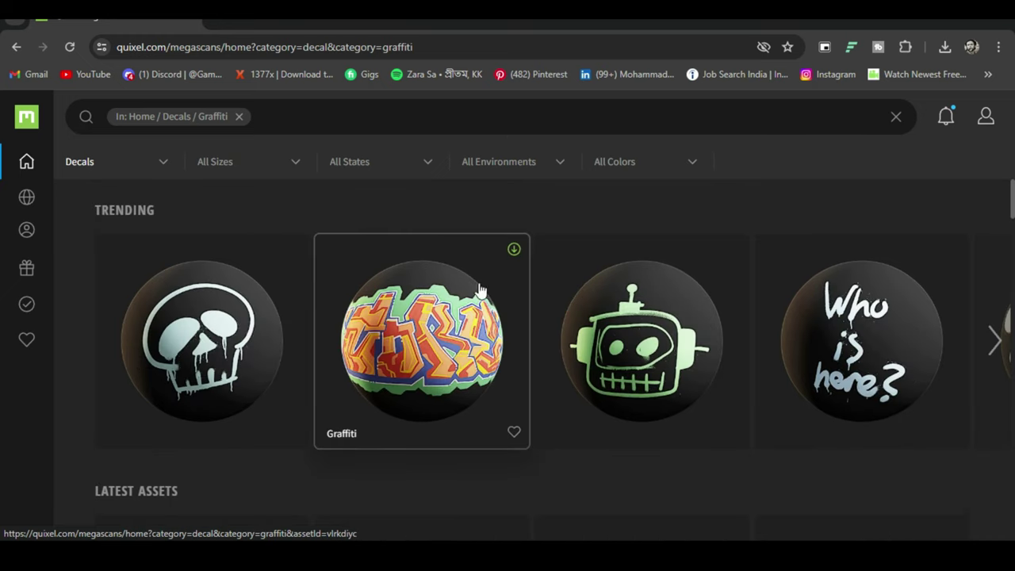
Download the colourful Graffiti decal at 2K and drag its Albedo and Opacity maps into Painter.
left_click(514, 250)
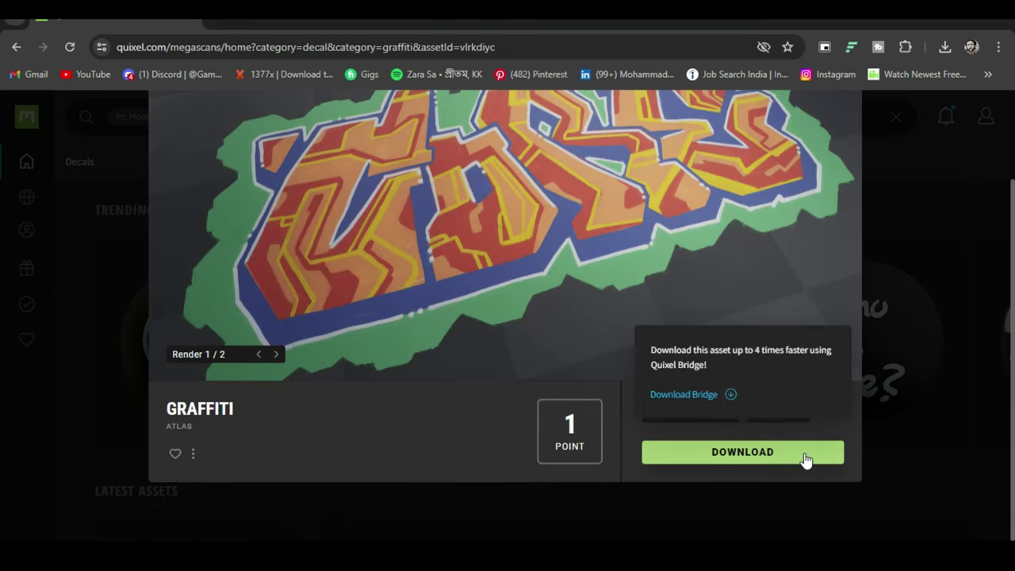
left_click(804, 453)
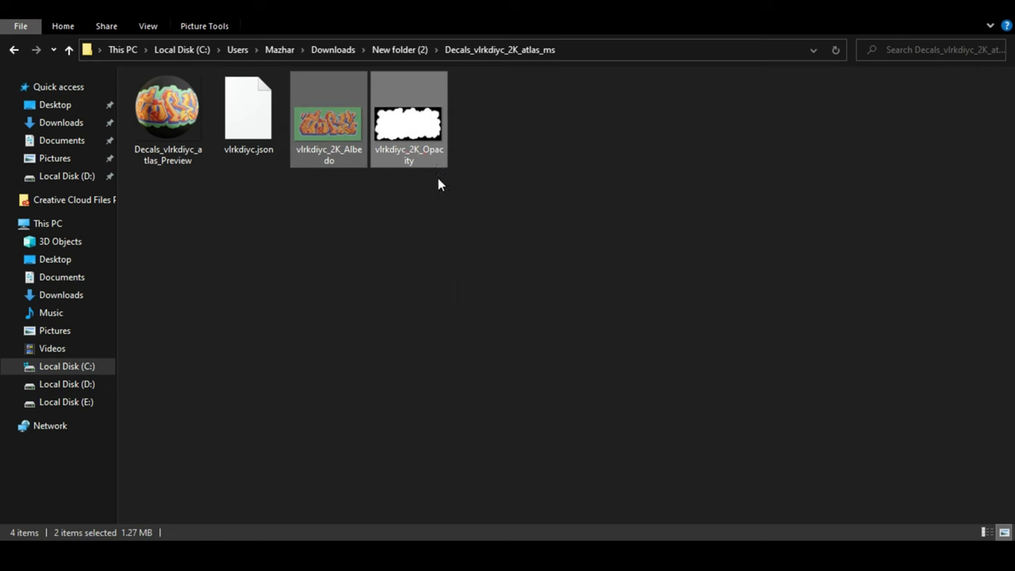
left_click_drag(418, 152, 108, 231)
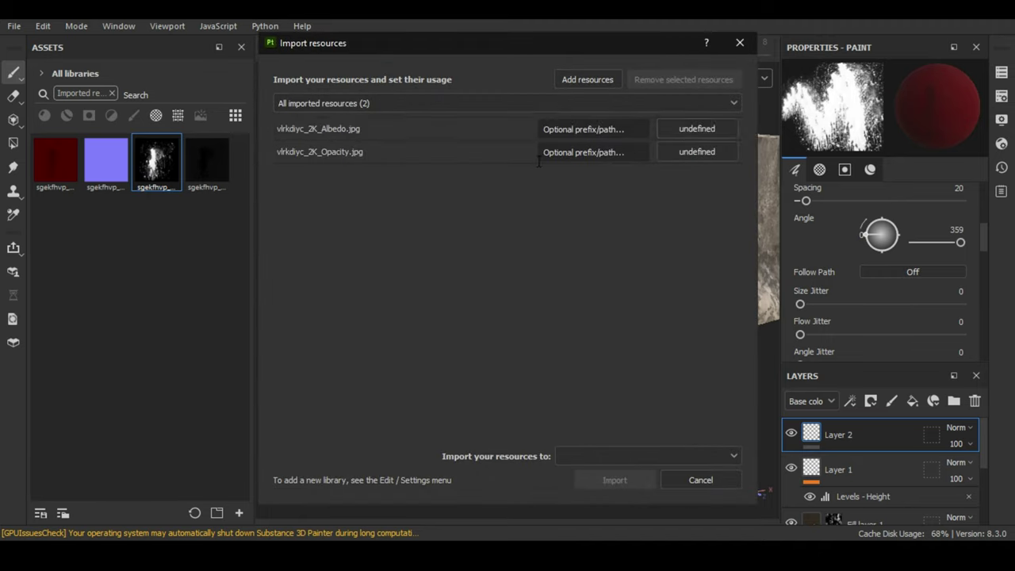
Import the graffiti Albedo and Opacity images as textures.
left_click(688, 129)
left_click(724, 133)
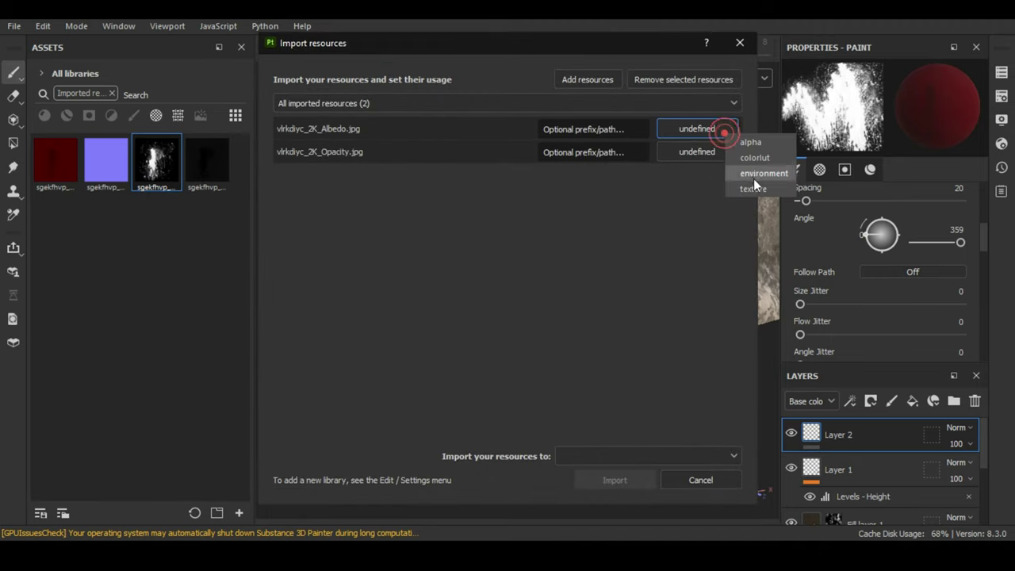
left_click(760, 187)
left_click(686, 455)
left_click(630, 479)
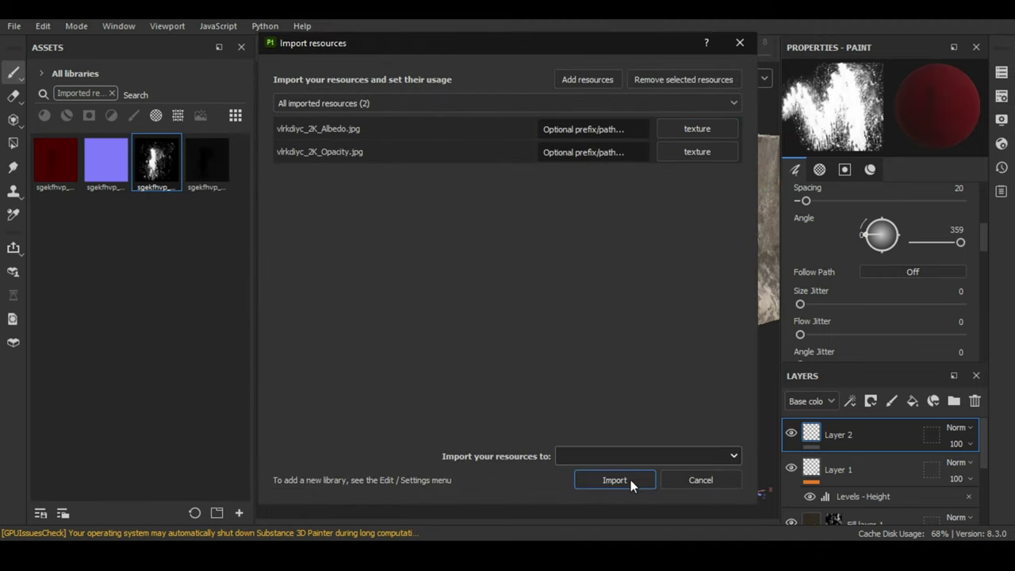
left_click(627, 480)
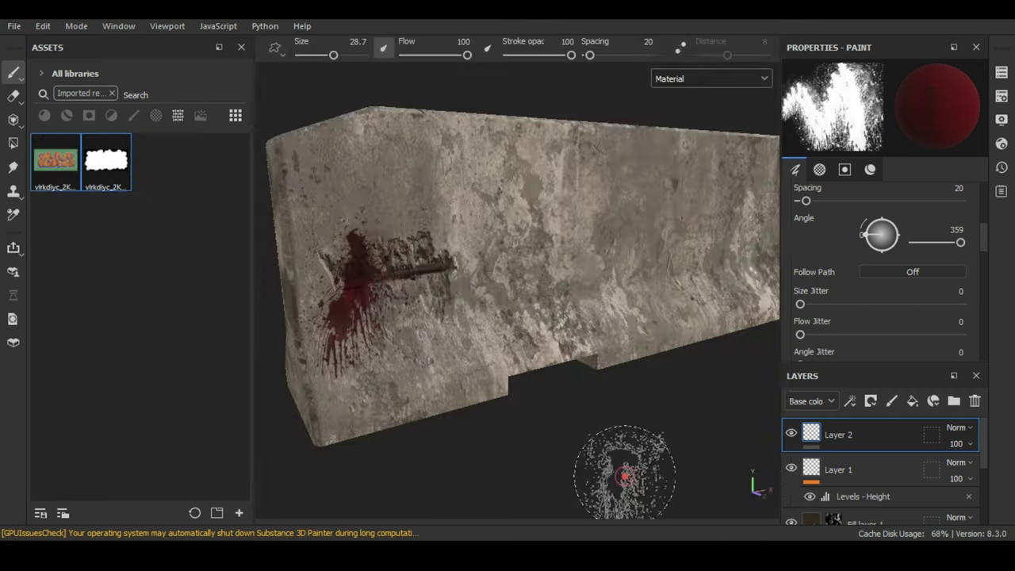
Add Layer 3 and set the graffiti albedo as the brush's base colour.
left_click(891, 400)
scroll(919, 265, "down", 2)
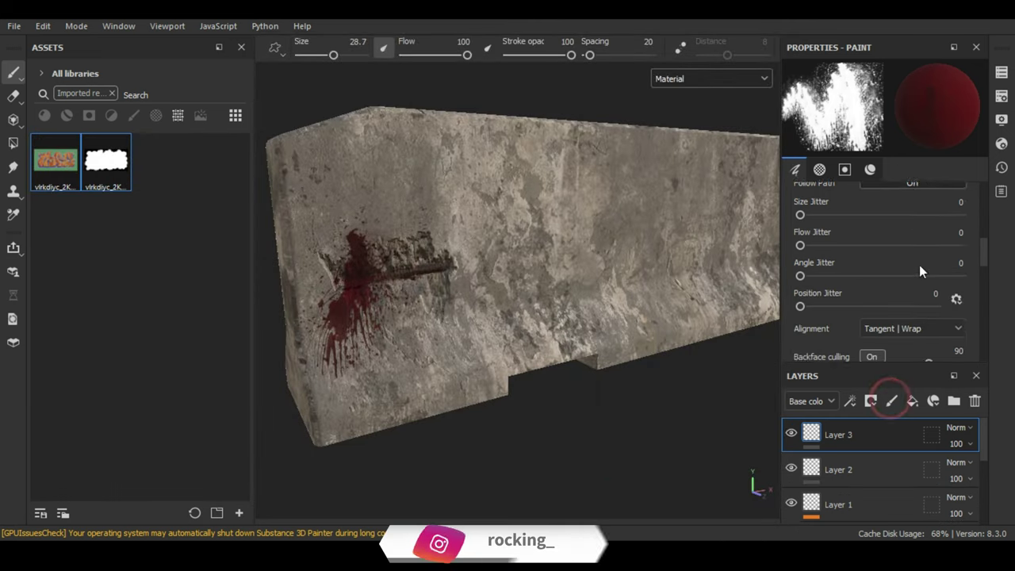
scroll(919, 267, "down", 3)
scroll(919, 266, "down", 2)
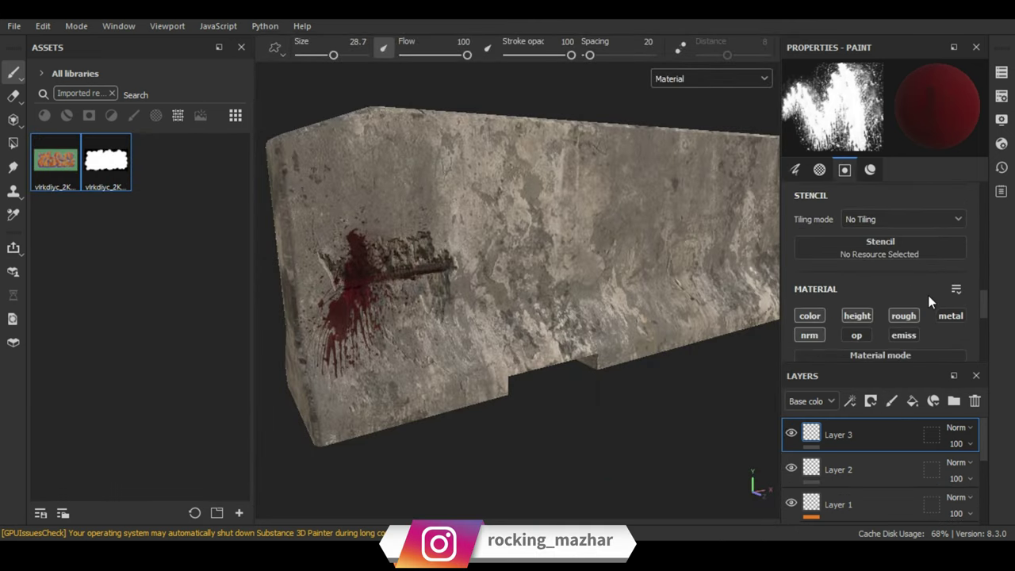
scroll(928, 295, "down", 3)
left_click(45, 180)
left_click_drag(44, 180, 849, 286)
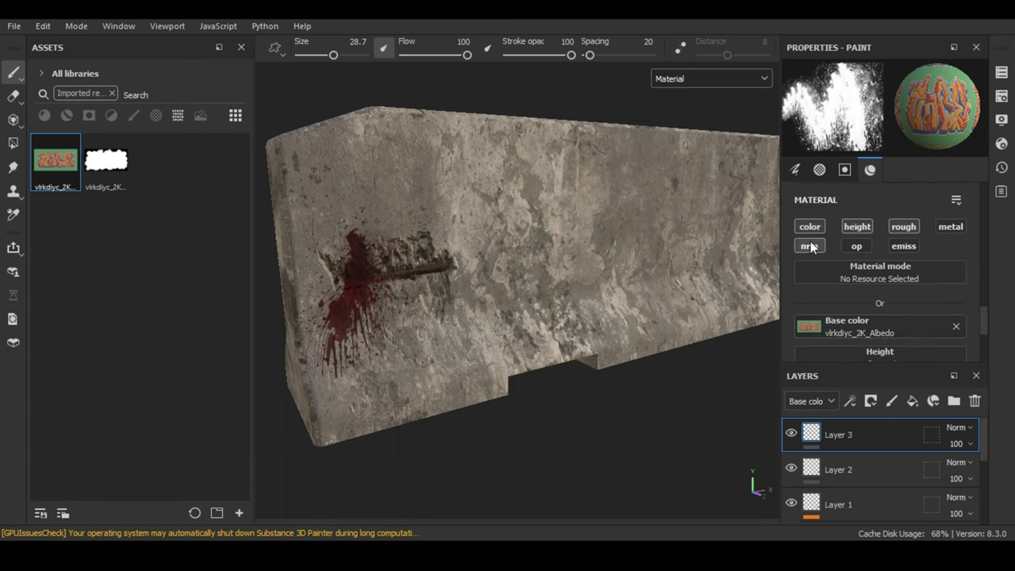
Apply the graffiti opacity image as the brush alpha, then drag both decal files in again.
left_click(810, 227)
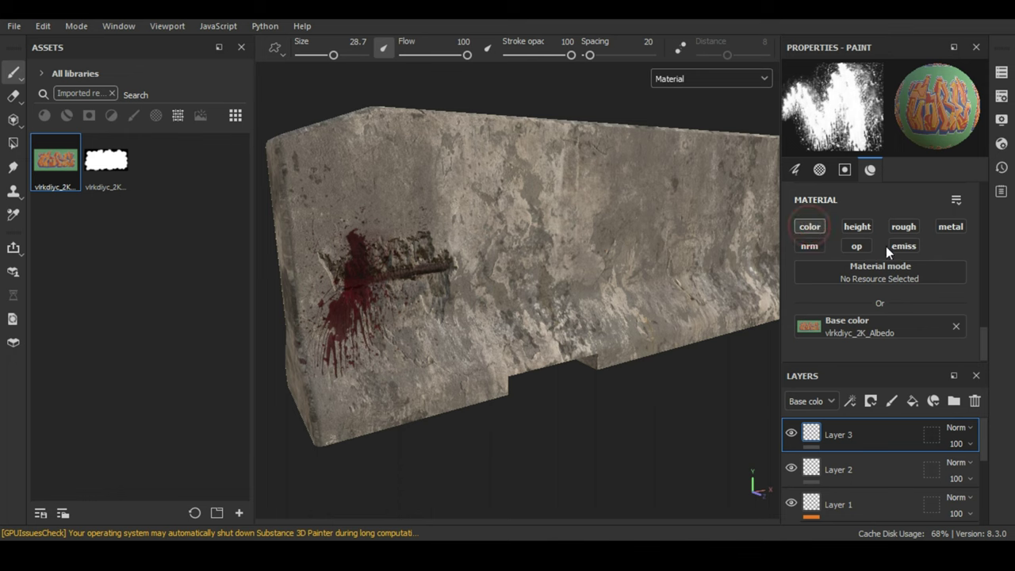
scroll(888, 249, "up", 3)
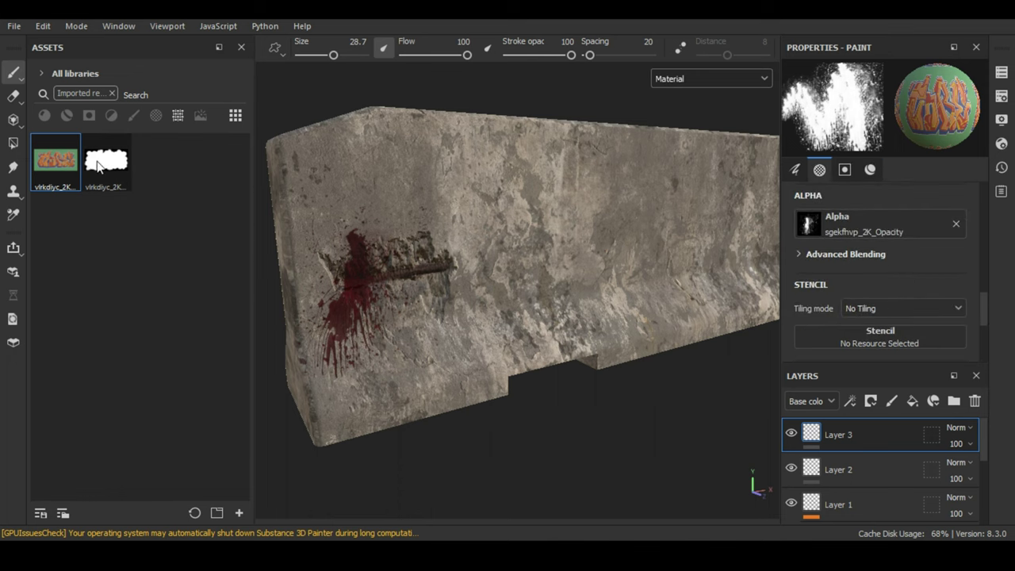
left_click_drag(97, 165, 890, 229)
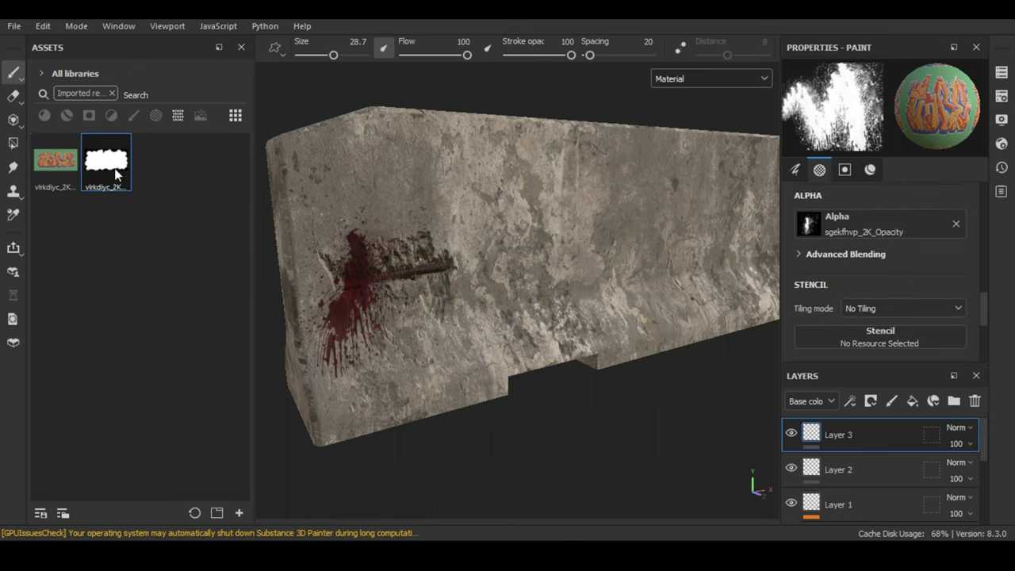
left_click(884, 221)
mouse_move(106, 168)
left_mouse_down()
mouse_move(842, 233)
mouse_move(836, 223)
left_mouse_up()
left_click(626, 499)
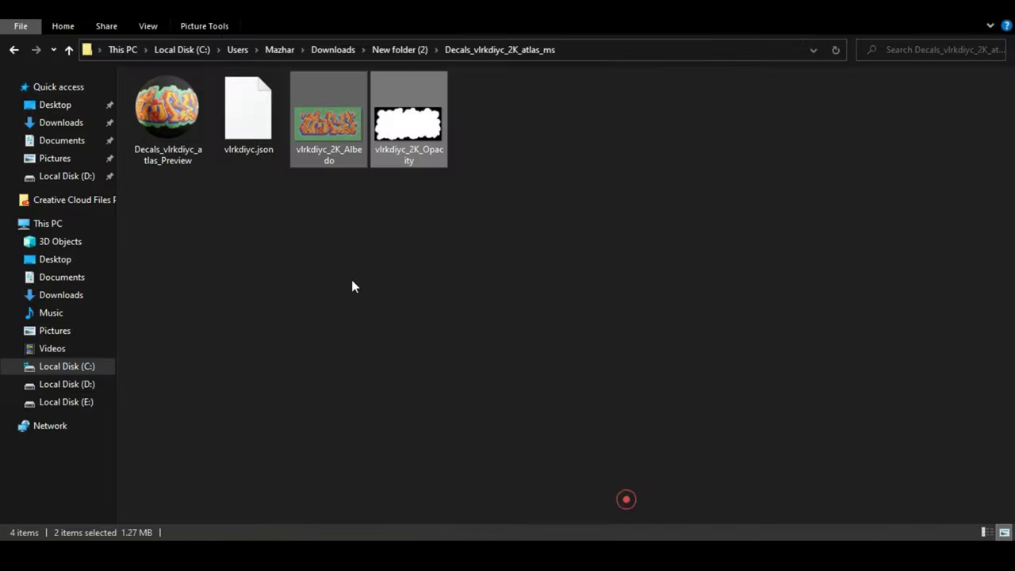
mouse_move(408, 151)
left_mouse_down()
mouse_move(587, 533)
mouse_move(152, 274)
left_mouse_up()
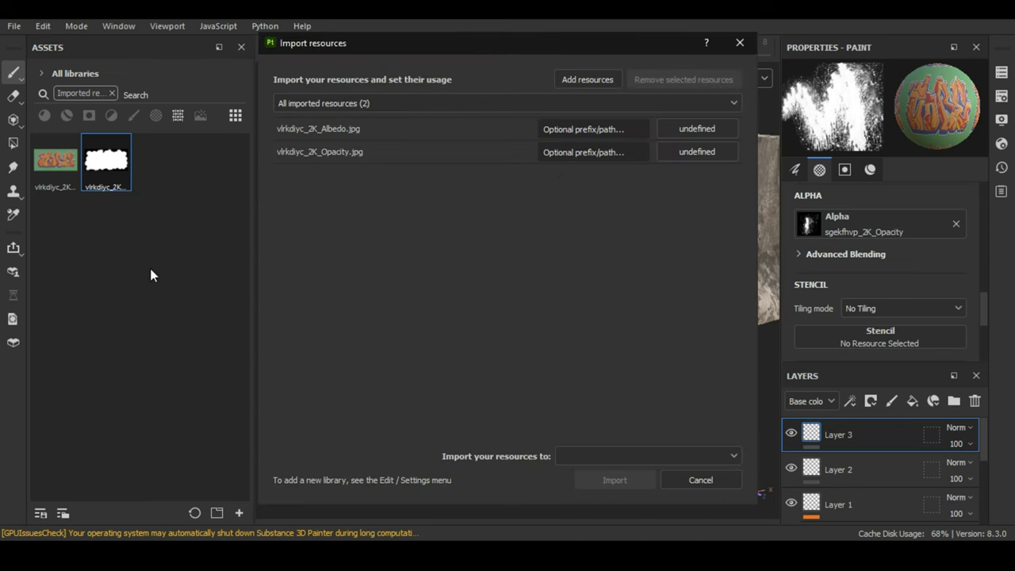
Import the decal's albedo as a texture and its opacity map as an alpha into the current session.
left_click(704, 131)
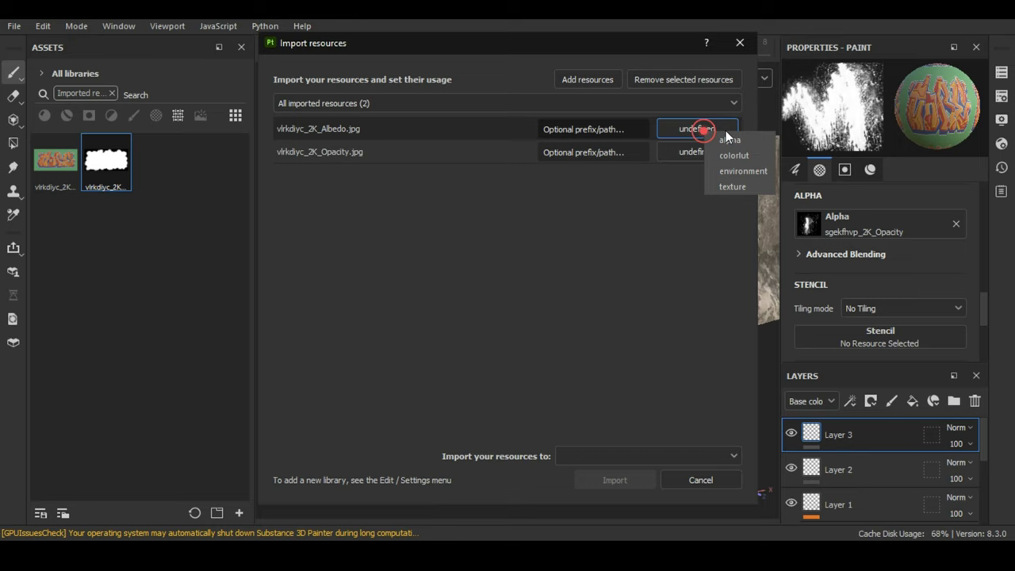
left_click(746, 186)
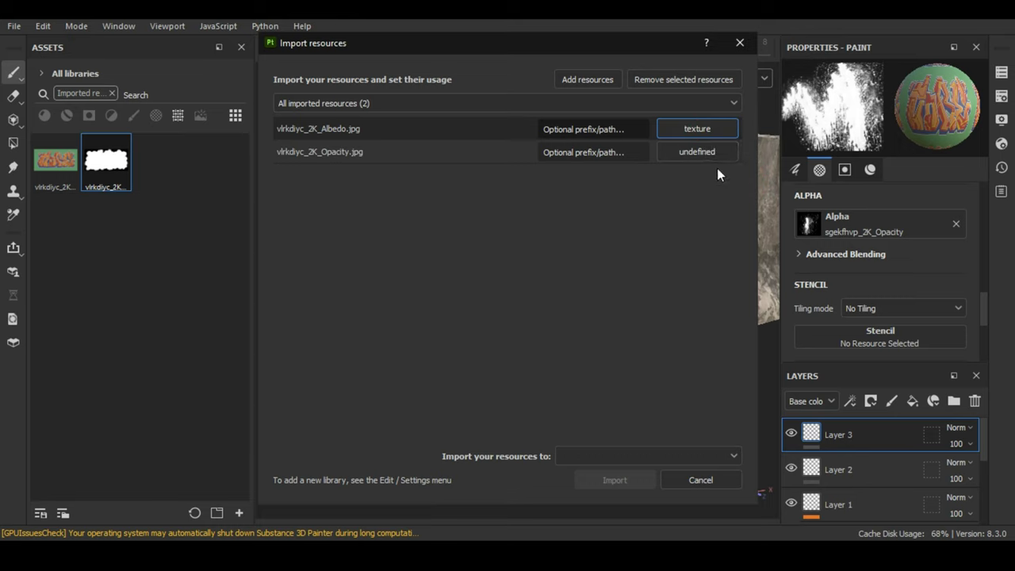
left_click(713, 152)
left_click(718, 157)
left_click(703, 455)
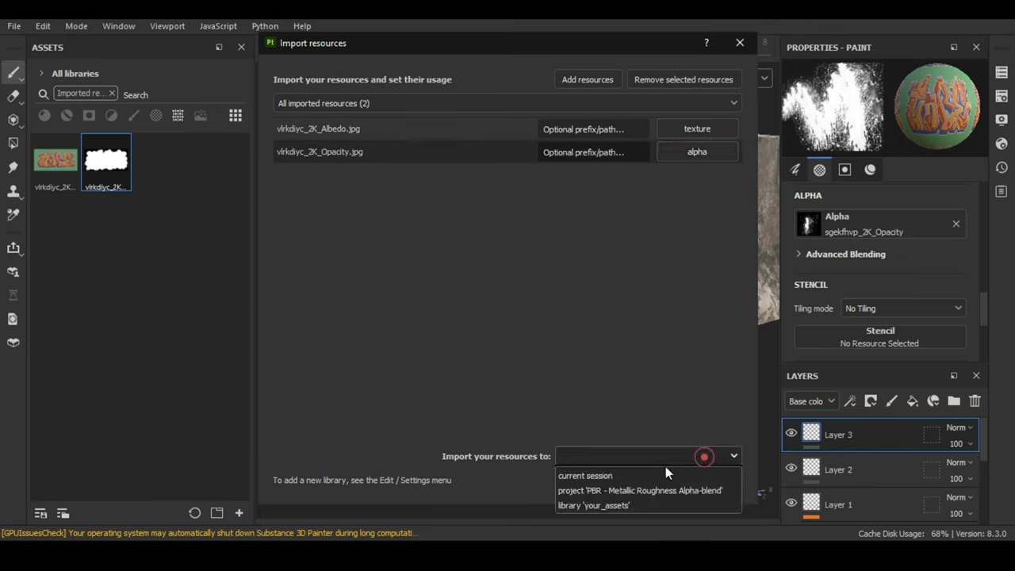
left_click(662, 468)
left_click(625, 455)
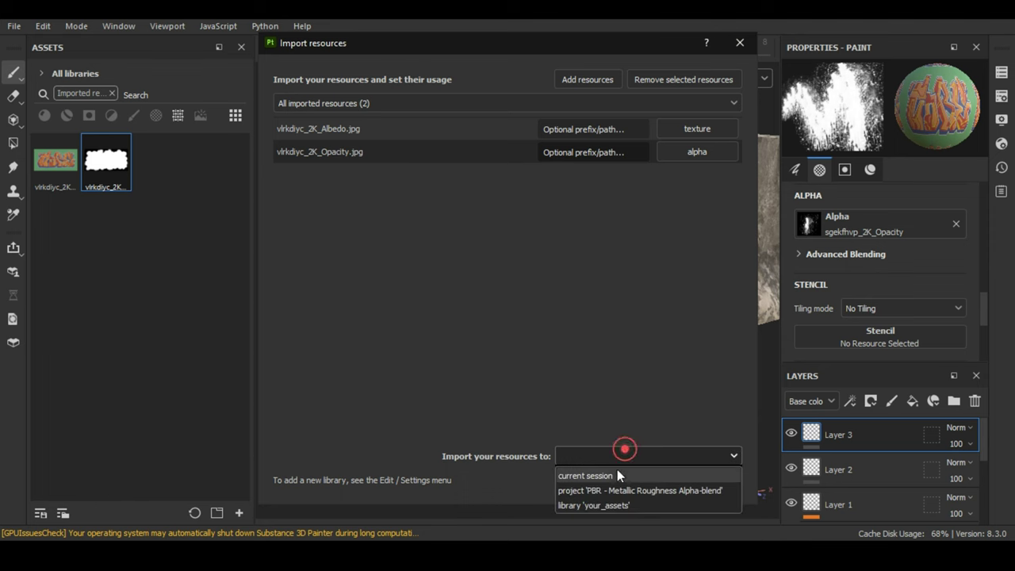
left_click(617, 474)
left_click(611, 479)
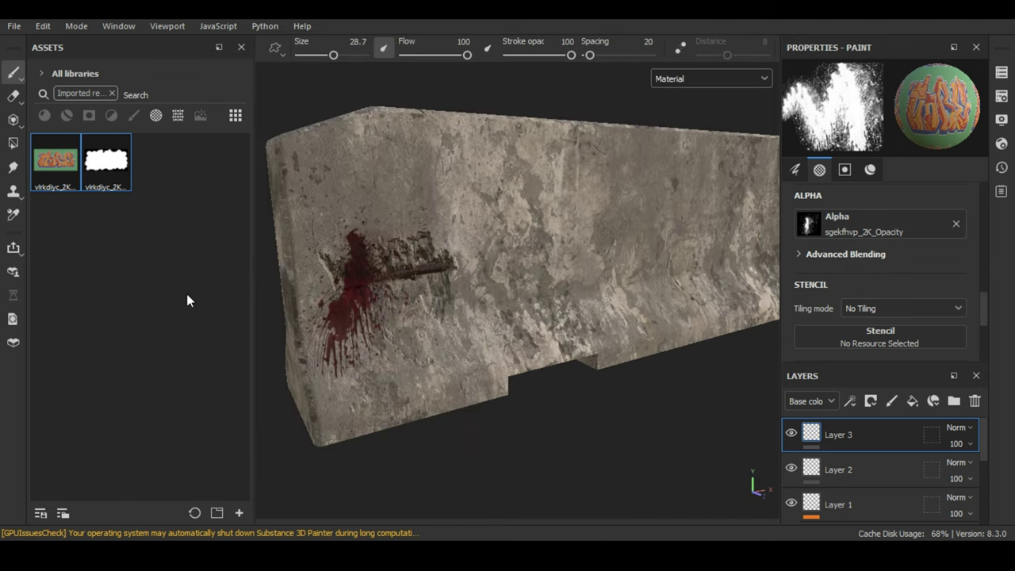
Assign vlrkdiyc_2K_Opacity as the brush Alpha.
left_click(107, 173)
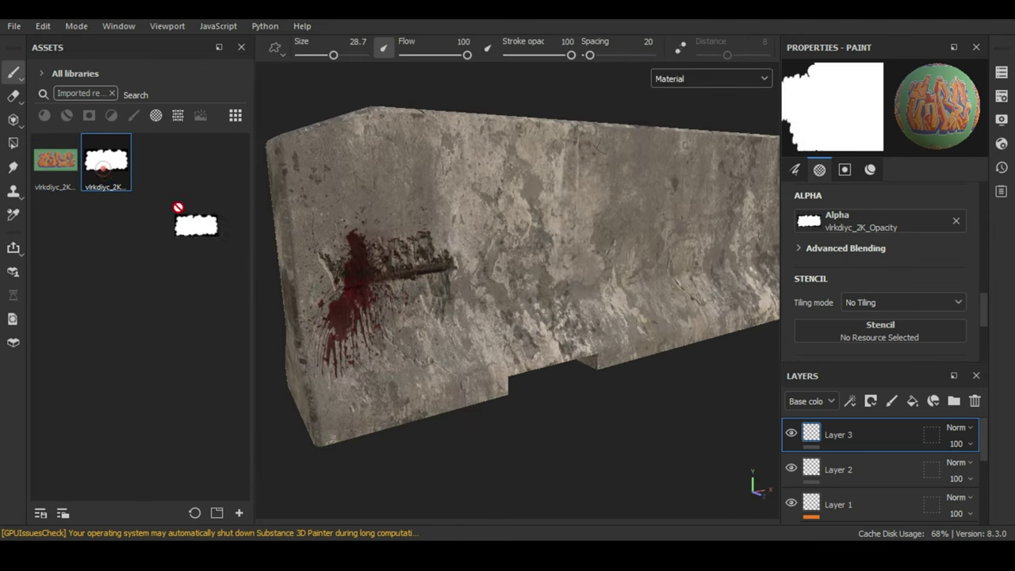
left_click_drag(179, 208, 911, 223)
scroll(582, 240, "up", 1)
scroll(582, 240, "up", 1)
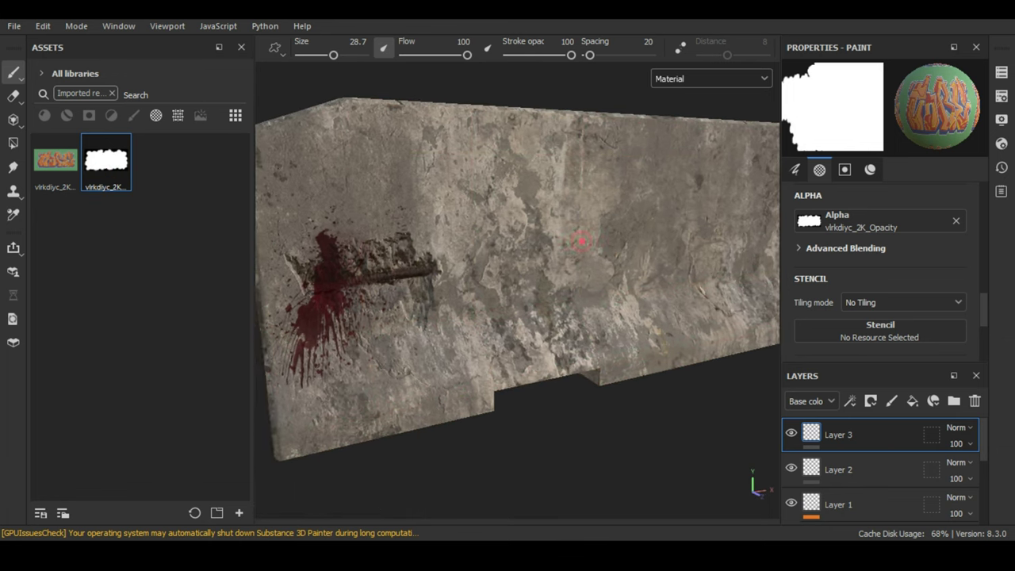
Stamp the graffiti decal at brush size 54.1 across the barrier's long wall.
left_click_drag(582, 240, 484, 242, "alt")
left_click(548, 212)
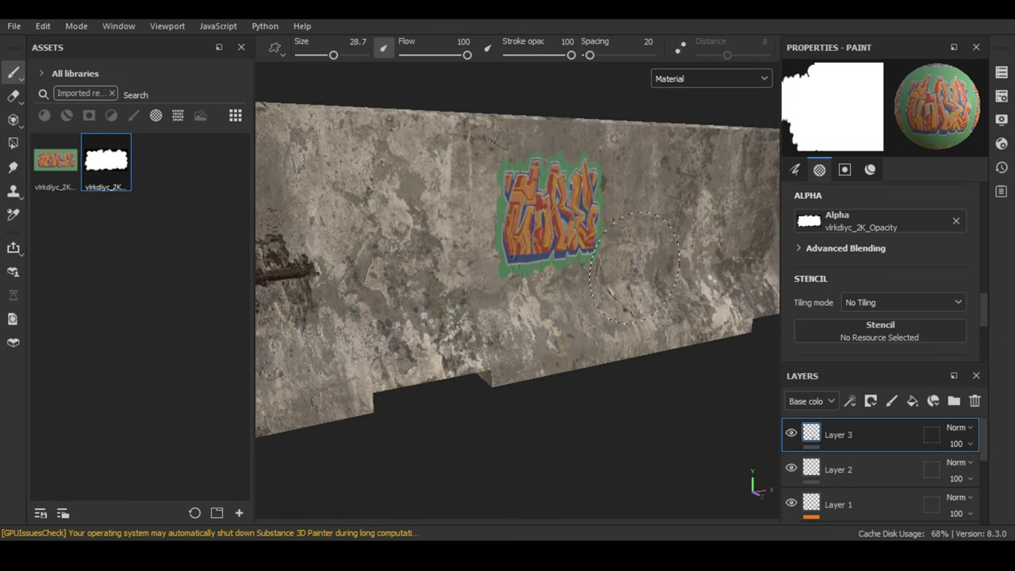
key("ctrl+z")
left_click_drag(634, 267, 607, 233, "alt")
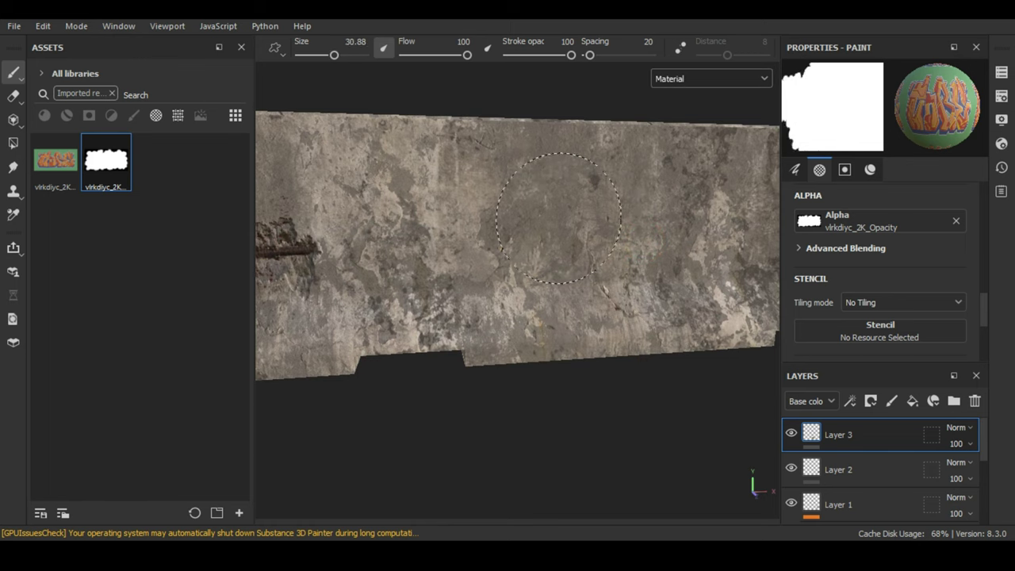
left_click(547, 218)
left_click_drag(670, 333, 623, 295, "alt")
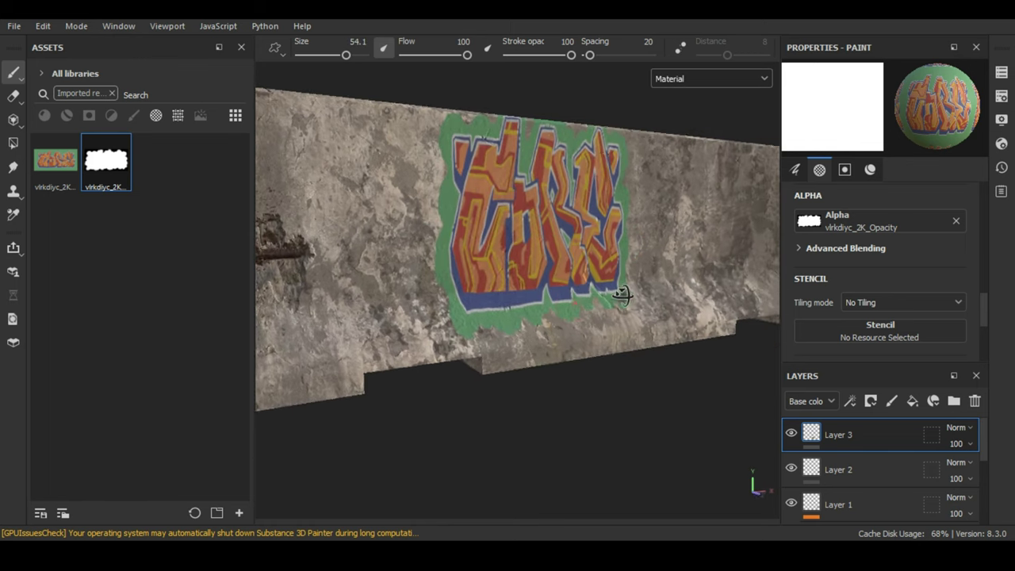
key("ctrl+z")
key("ctrl+y")
mouse_move(628, 333)
left_mouse_down("alt")
mouse_move(492, 325)
mouse_move(599, 347)
mouse_move(430, 362)
mouse_move(478, 330)
mouse_move(603, 347)
mouse_move(650, 444)
mouse_move(451, 91)
mouse_move(489, 278)
left_mouse_up("alt")
scroll(603, 346, "up", 3)
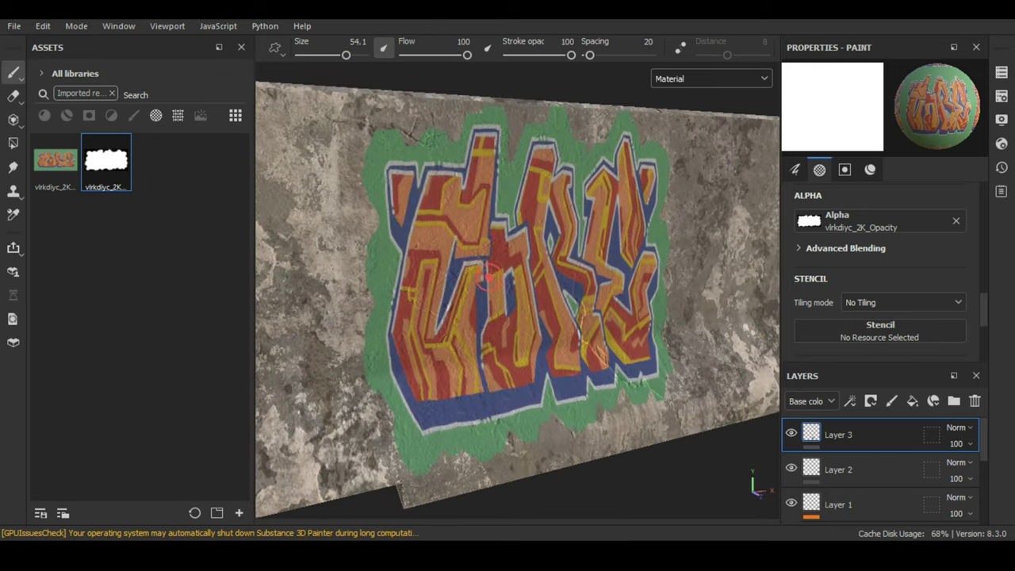
Add an HSL Perceptive filter to Layer 3 with Saturation lowered to 0.251.
right_click(880, 443)
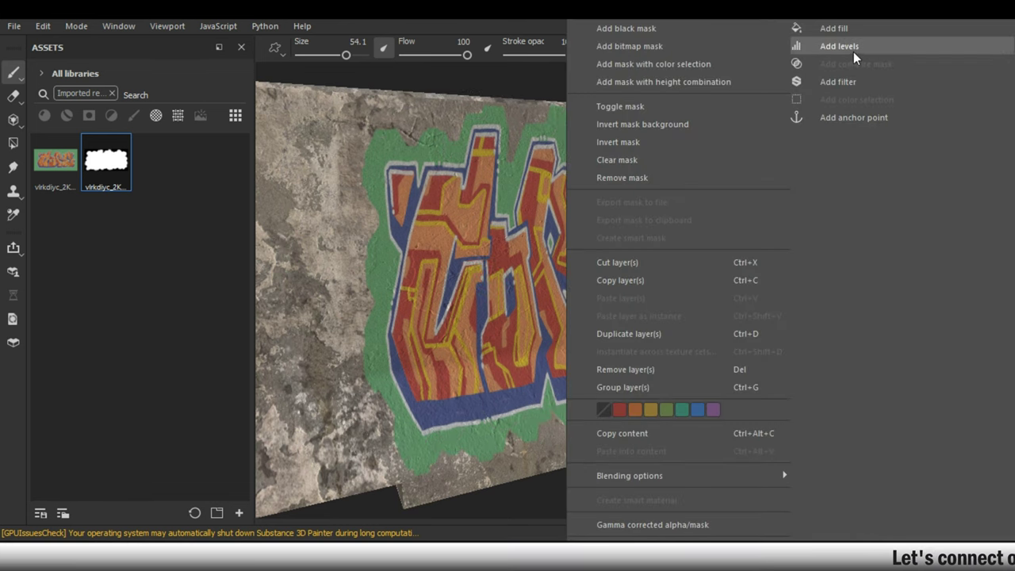
left_click(852, 80)
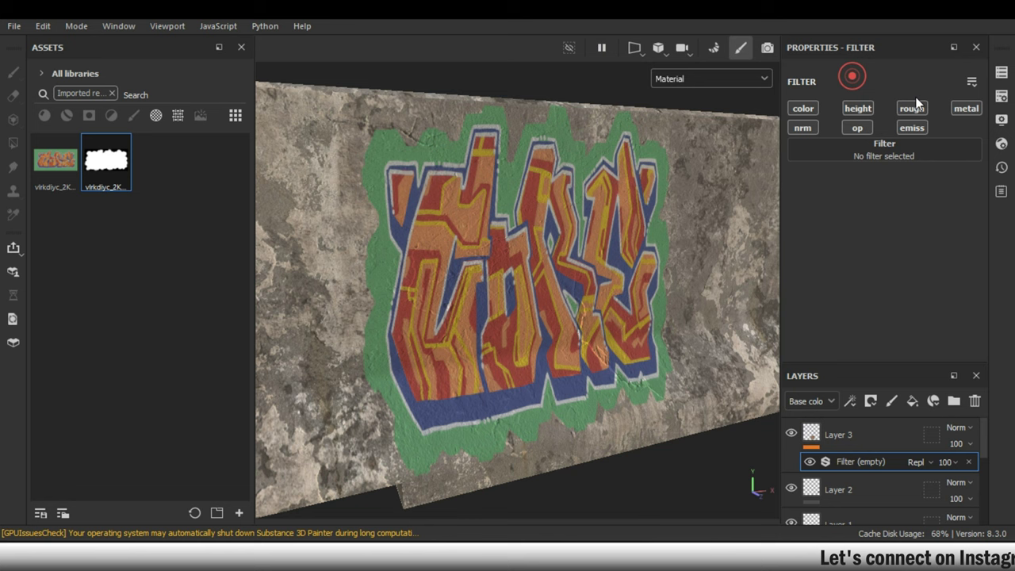
left_click(905, 151)
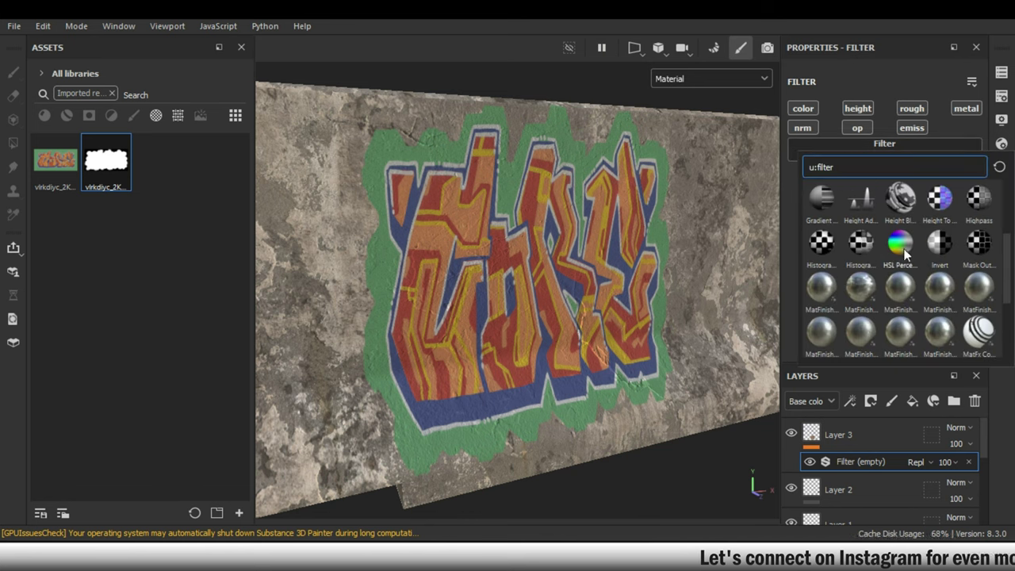
left_click(902, 246)
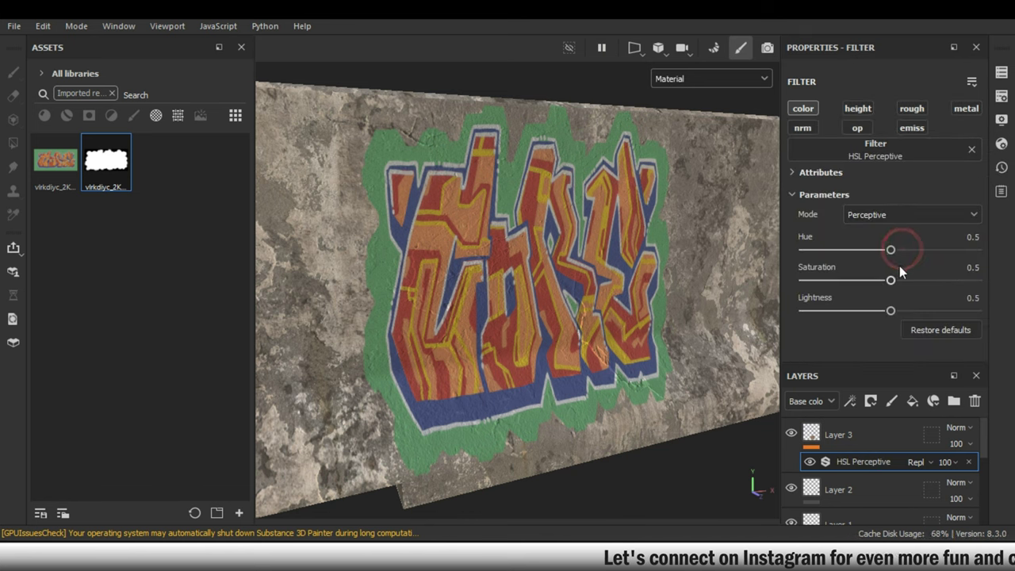
left_click_drag(890, 280, 842, 280)
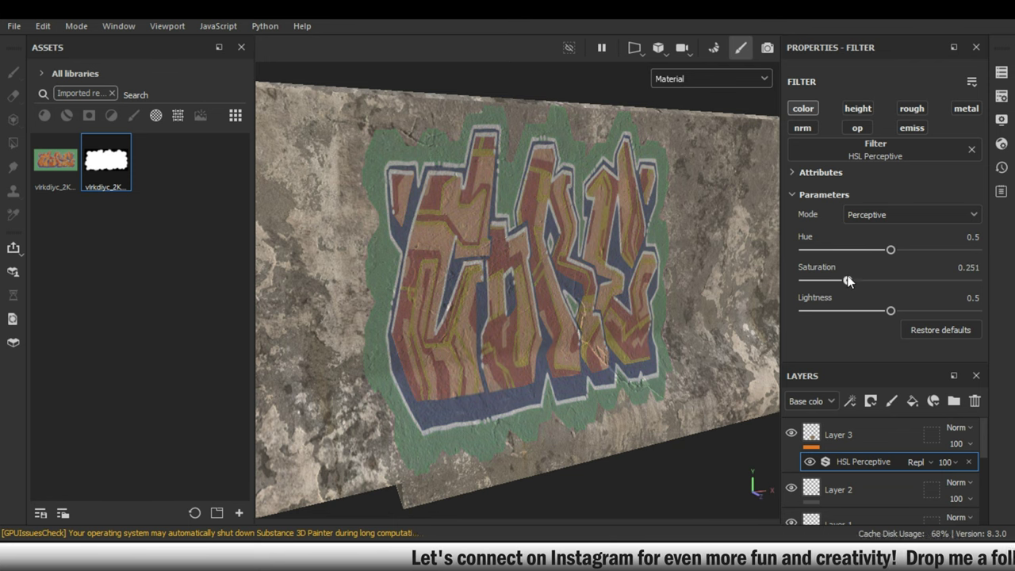
left_click_drag(842, 280, 849, 280)
left_click(830, 441)
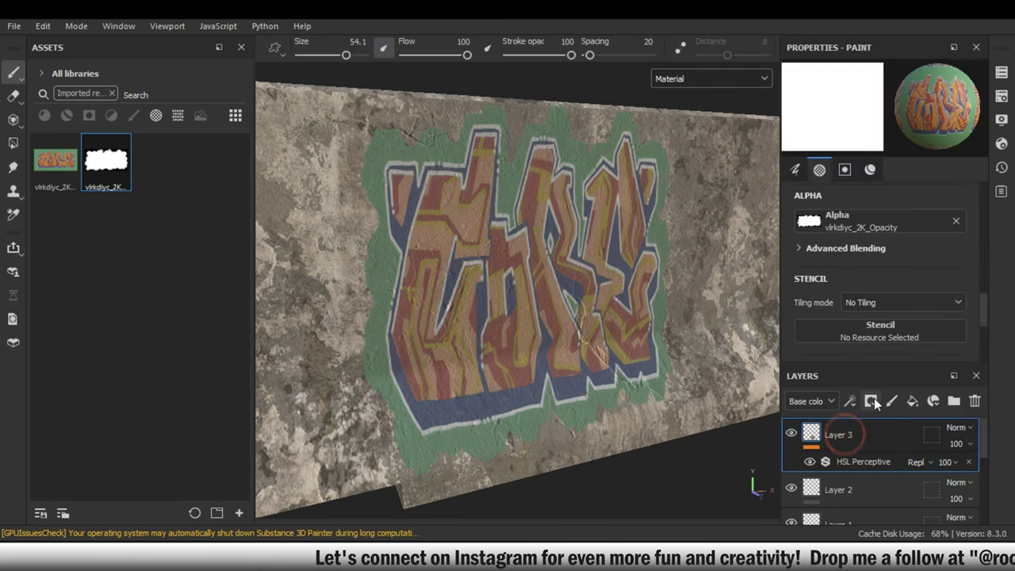
Hide the asset library and add a black mask to the graffiti layer.
left_click(241, 47)
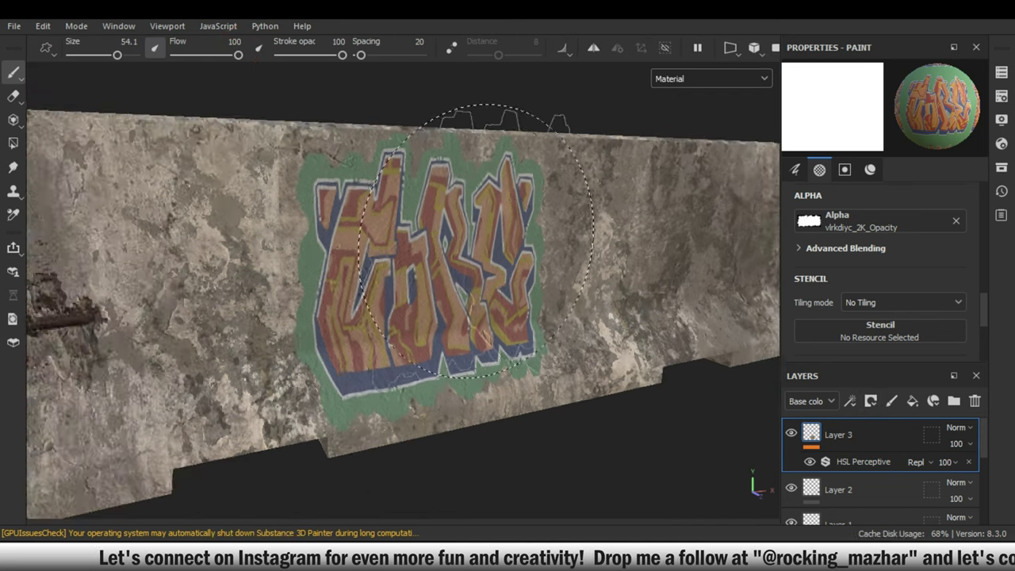
mouse_move(452, 95)
left_mouse_down("alt")
mouse_move(561, 287)
mouse_move(539, 281)
left_mouse_up("alt")
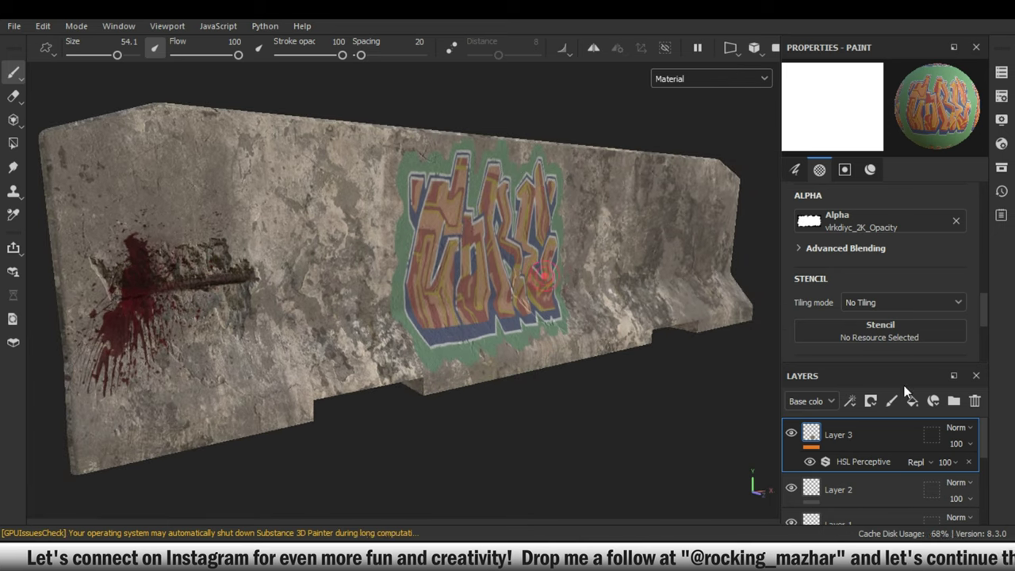
left_click(871, 401)
left_click(910, 438)
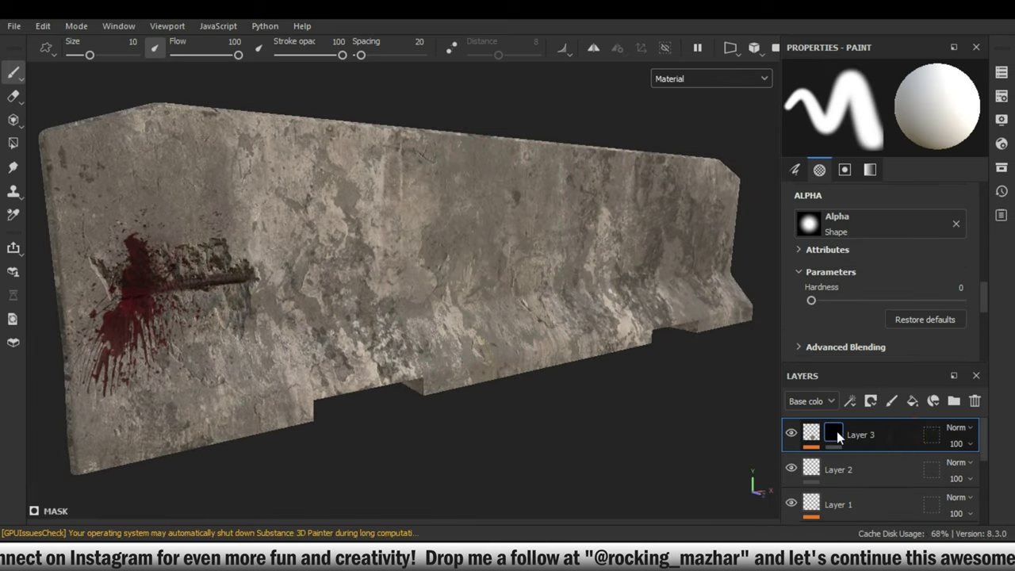
Add a Fill effect to the mask using Dirt 4 grayscale with Balance 0.85.
right_click(837, 433)
left_click(653, 514)
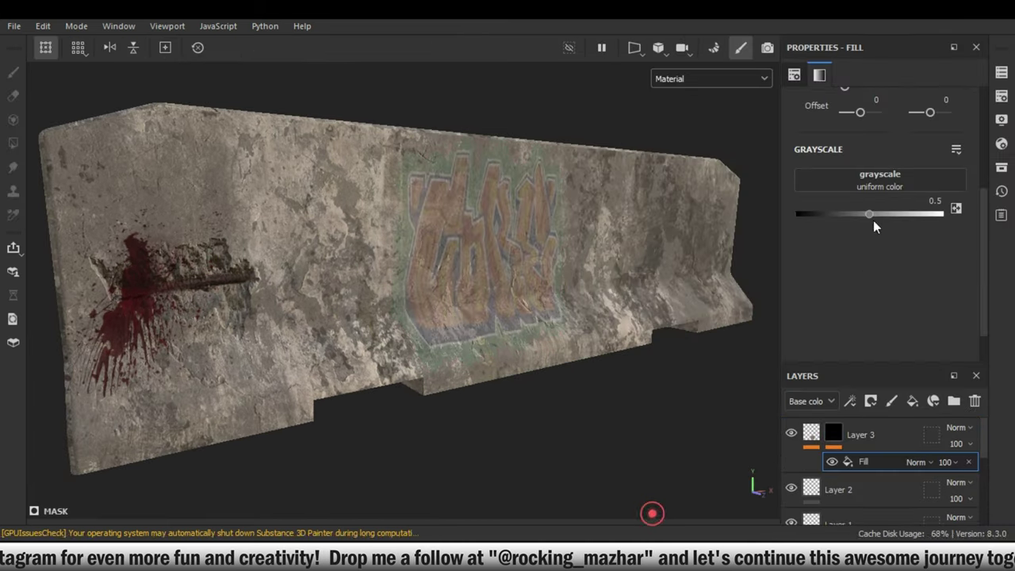
left_click(894, 176)
scroll(894, 282, "down", 3)
scroll(894, 286, "down", 3)
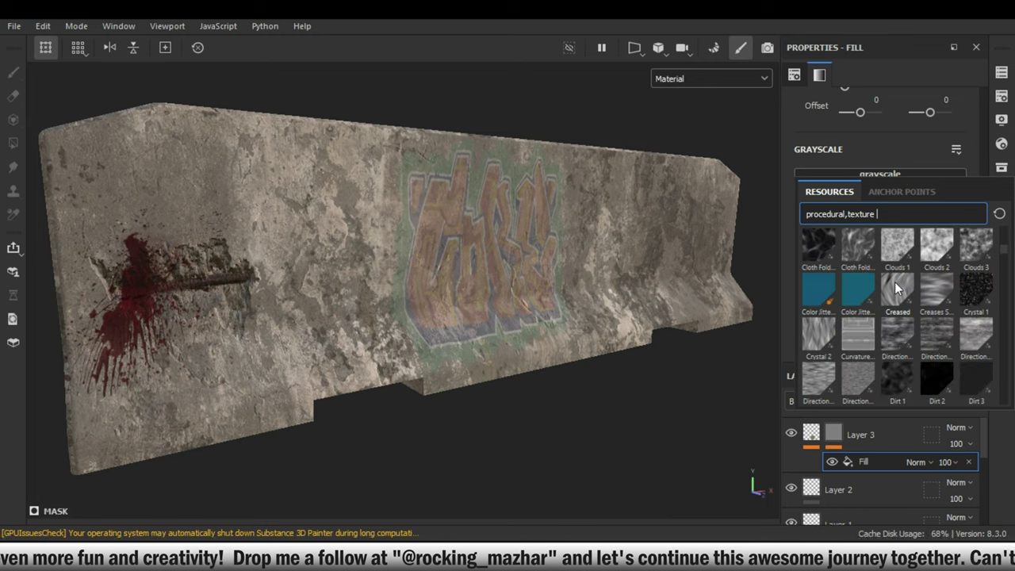
scroll(894, 285, "down", 3)
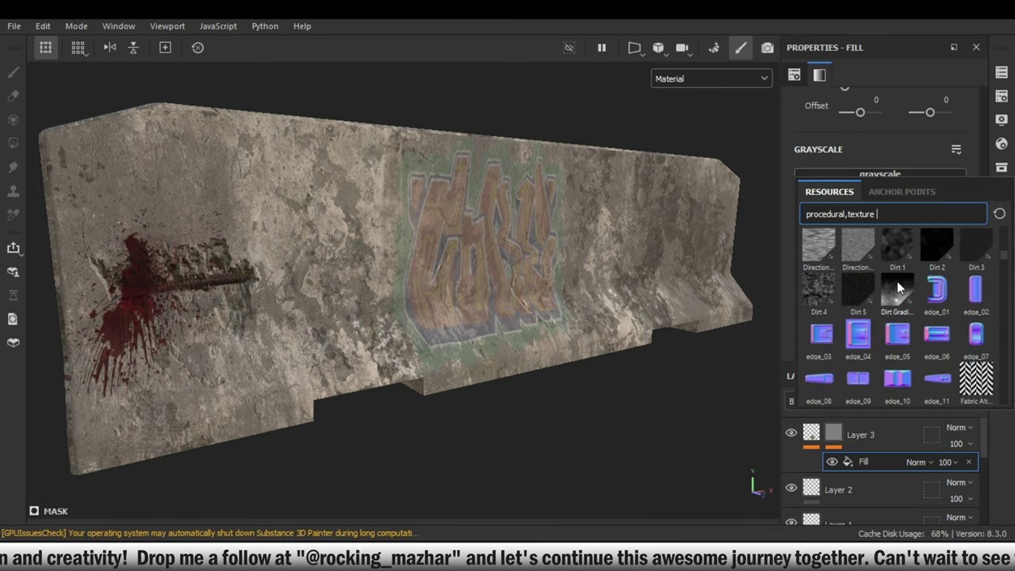
left_click(828, 291)
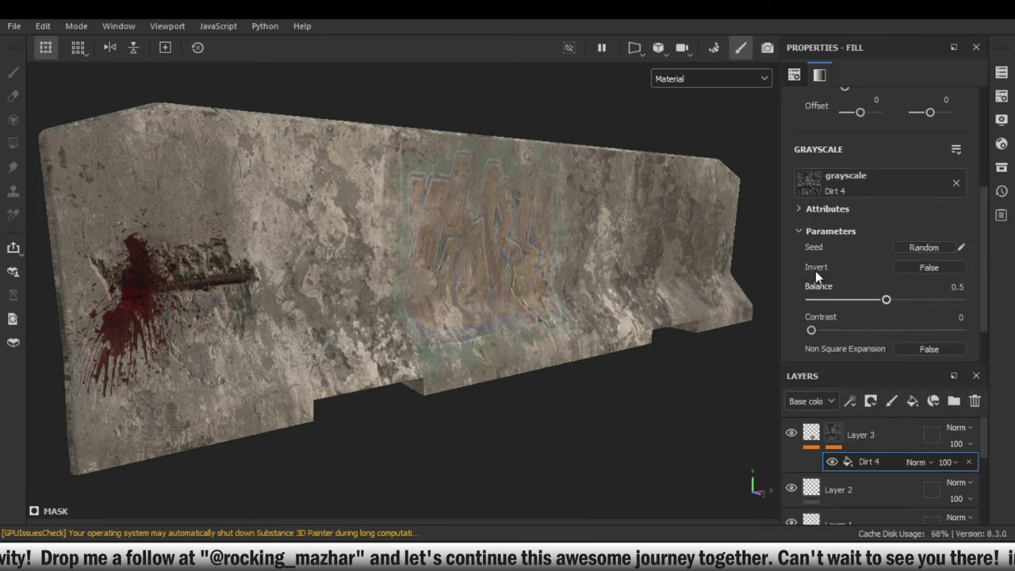
scroll(633, 195, "up", 5)
mouse_move(632, 195)
left_mouse_down("alt")
mouse_move(600, 212)
mouse_move(586, 204)
left_mouse_up("alt")
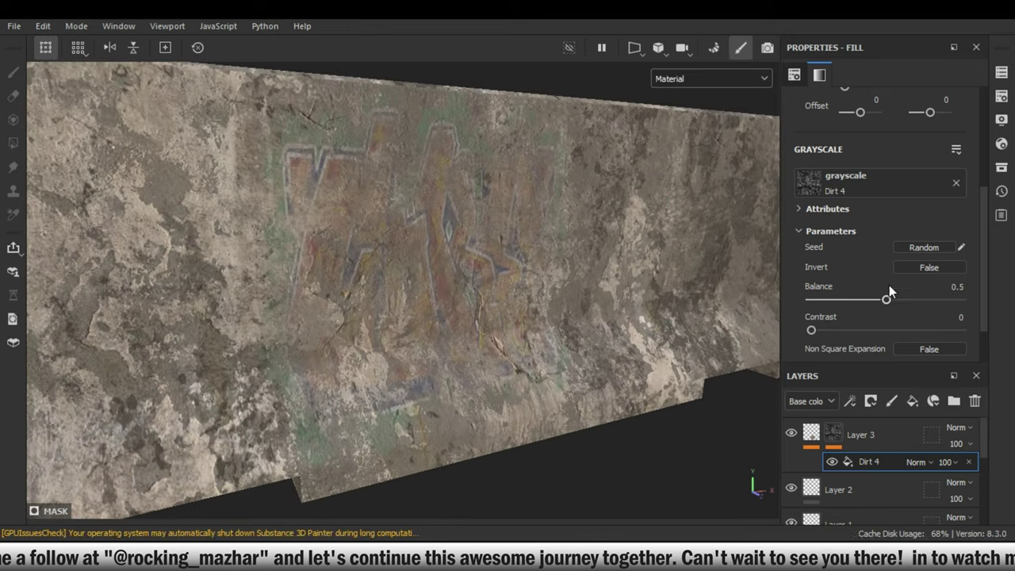
mouse_move(887, 298)
left_mouse_down()
mouse_move(975, 304)
mouse_move(935, 313)
left_mouse_up()
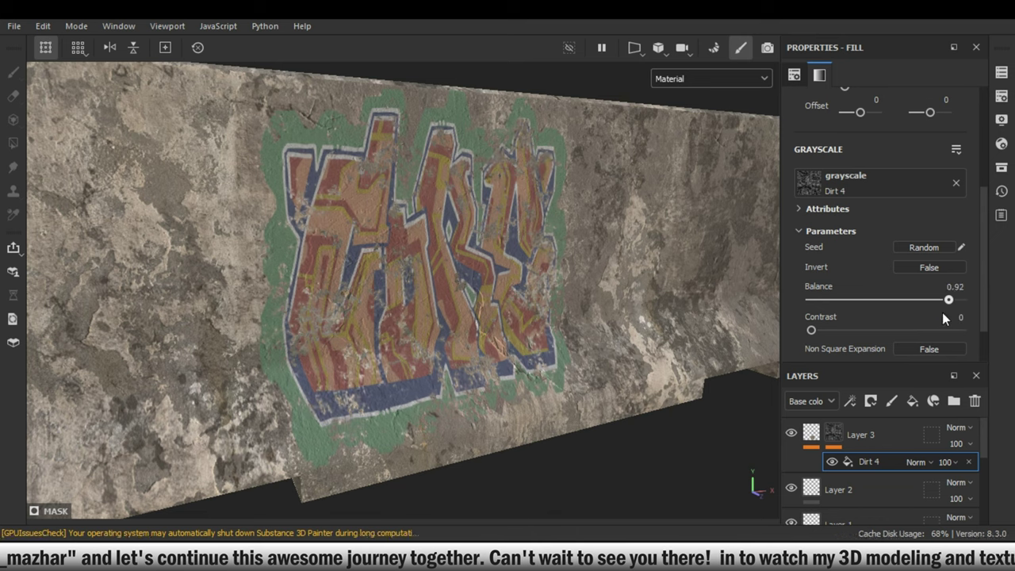
Orbit and zoom around the barrier to inspect the weathered graffiti and blood splatter.
left_click_drag(457, 194, 412, 187, "alt")
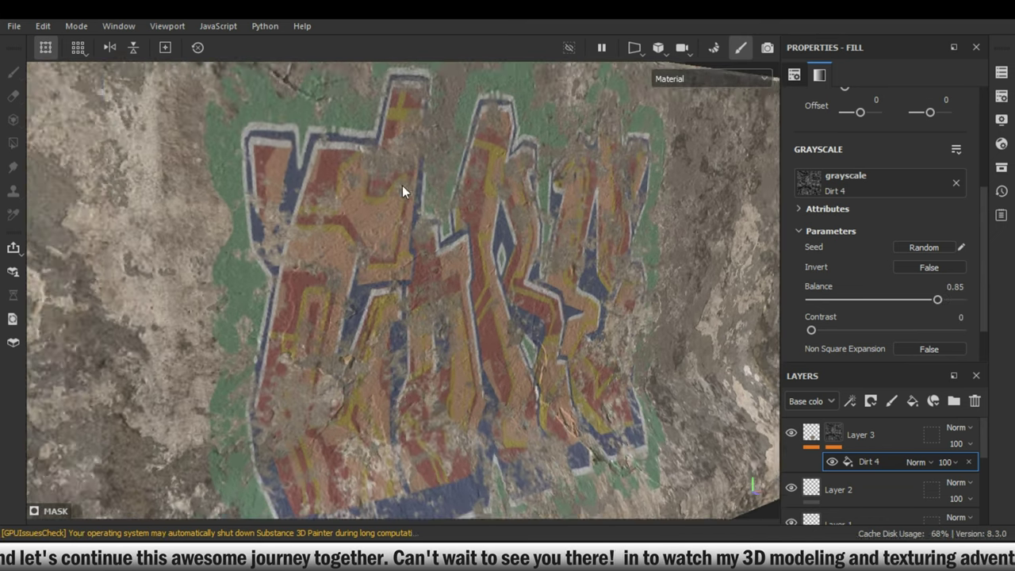
scroll(402, 185, "up", 6)
left_click_drag(515, 233, 368, 176, "alt")
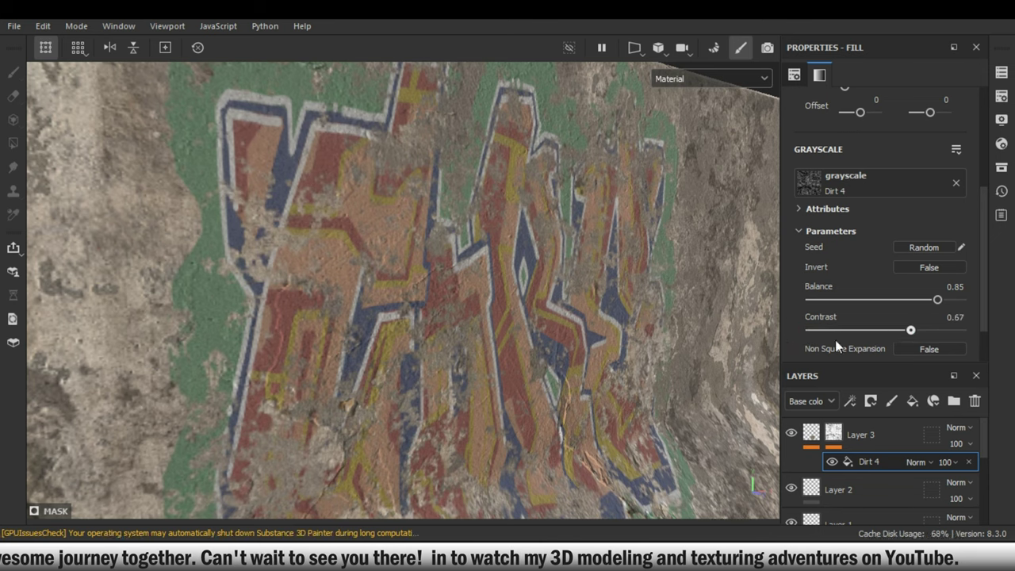
scroll(452, 263, "down", 2)
scroll(452, 262, "down", 5)
mouse_move(451, 263)
left_mouse_down("alt")
mouse_move(481, 238)
mouse_move(463, 252)
mouse_move(346, 254)
mouse_move(256, 238)
mouse_move(453, 227)
mouse_move(561, 294)
left_mouse_up("alt")
right_click_drag(561, 293, 460, 253, "alt")
left_click_drag(460, 253, 569, 219, "alt")
mouse_move(568, 220)
middle_mouse_down("alt")
mouse_move(305, 287)
mouse_move(381, 292)
middle_mouse_up("alt")
scroll(383, 238, "up", 2)
scroll(384, 208, "up", 2)
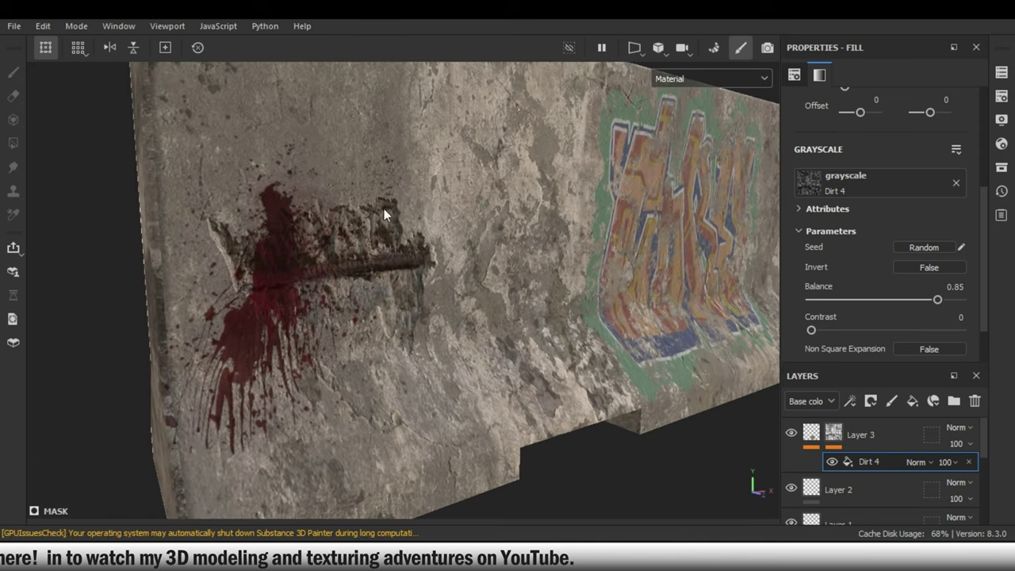
scroll(516, 333, "down", 3)
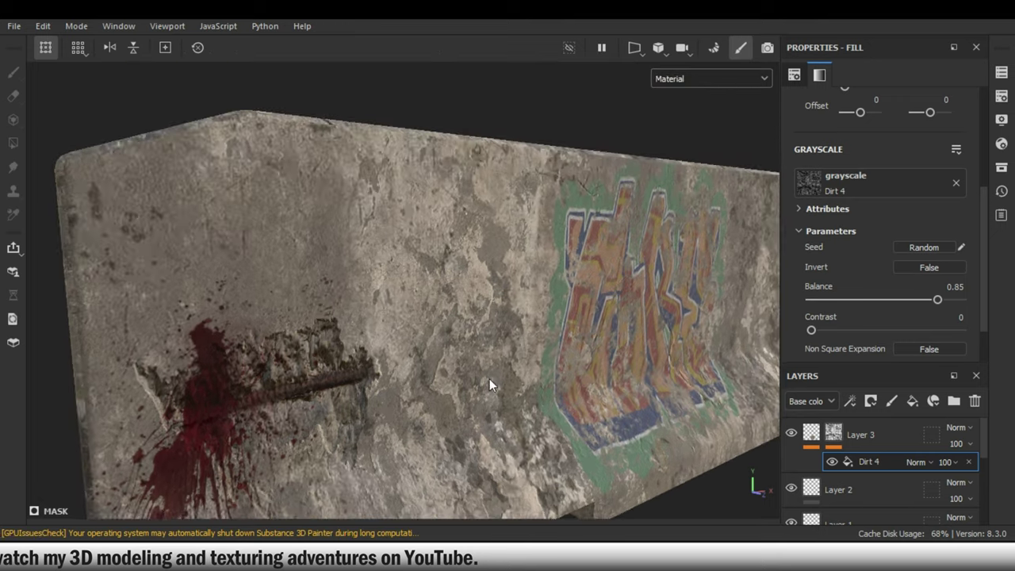
left_click_drag(489, 386, 405, 281, "alt")
scroll(429, 270, "up", 2)
mouse_move(450, 256)
left_mouse_down("alt")
mouse_move(542, 254)
mouse_move(534, 268)
mouse_move(398, 272)
left_mouse_up("alt")
right_click_drag(398, 273, 444, 254, "alt")
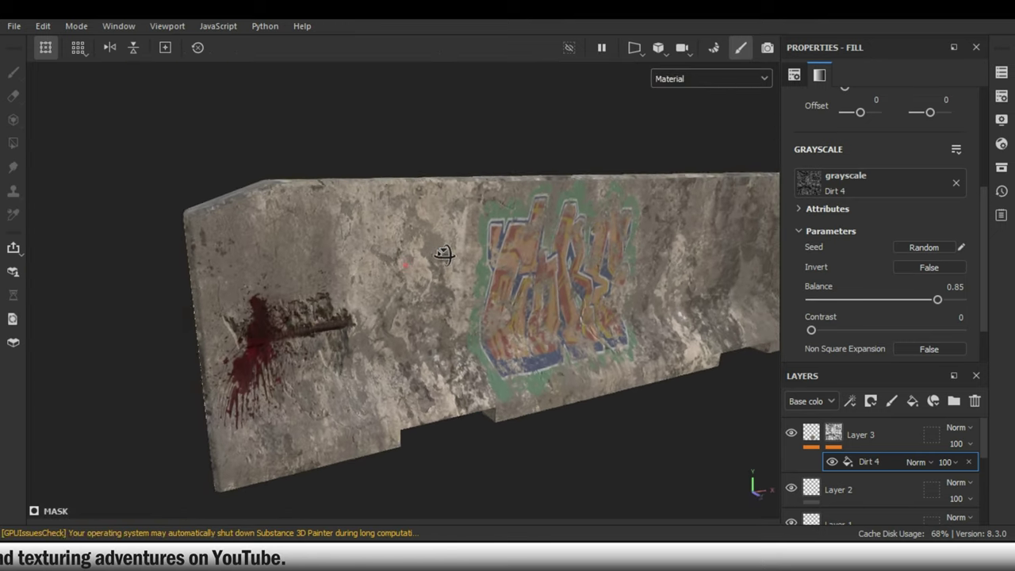
mouse_move(444, 254)
left_mouse_down("alt")
mouse_move(407, 264)
mouse_move(564, 276)
mouse_move(255, 310)
mouse_move(326, 311)
mouse_move(432, 359)
mouse_move(591, 361)
mouse_move(714, 396)
left_mouse_up("alt")
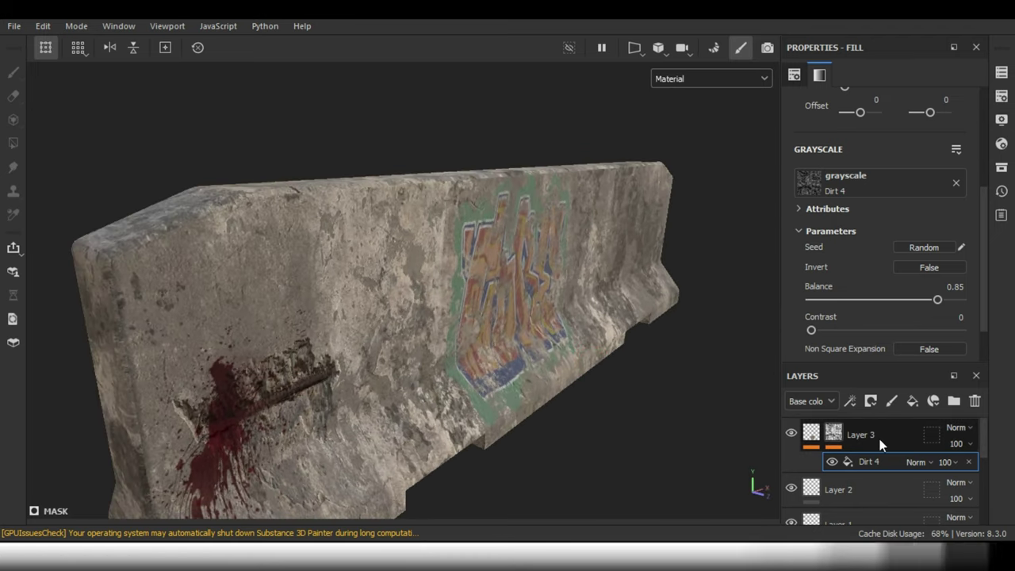
Add a new fill layer above the graffiti layer and show the full Assets library.
left_click(878, 439)
left_click(914, 401)
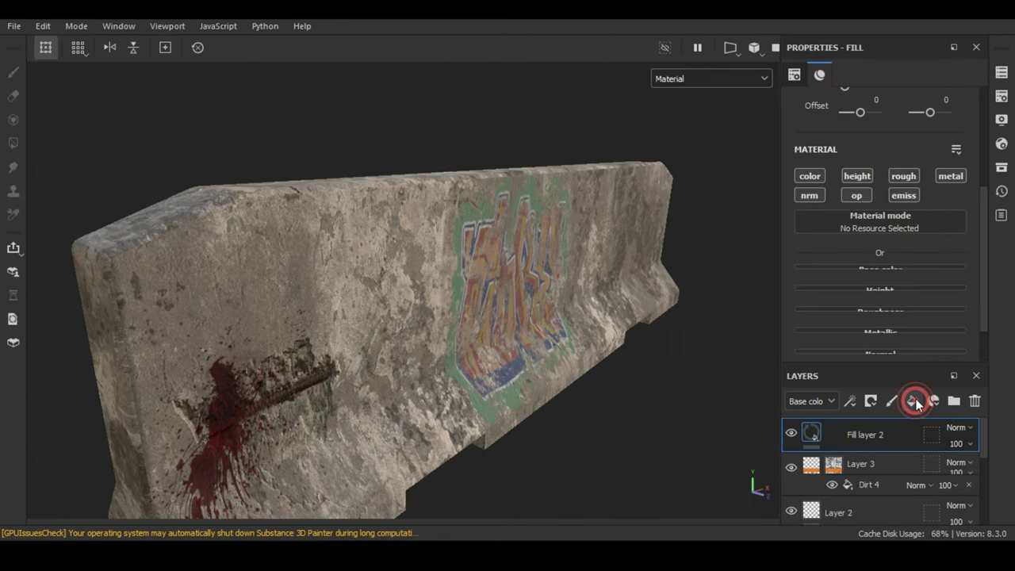
left_click(110, 28)
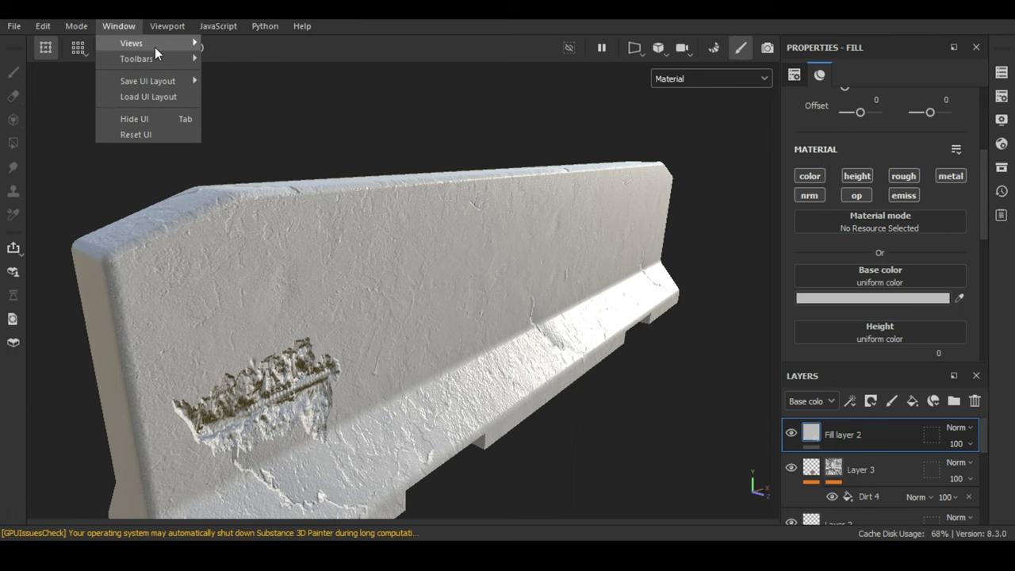
mouse_move(132, 43)
left_click(227, 45)
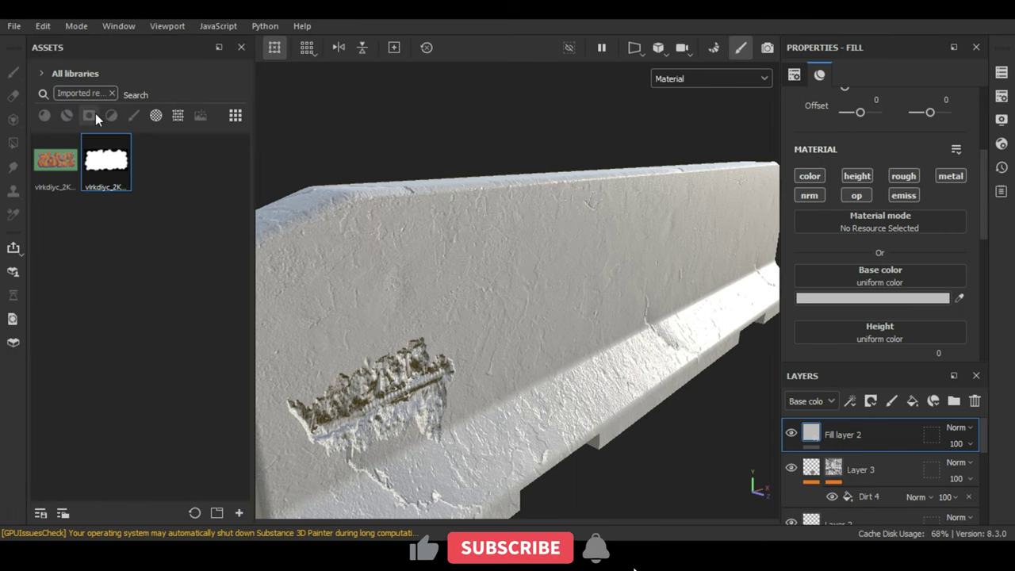
left_click(114, 93)
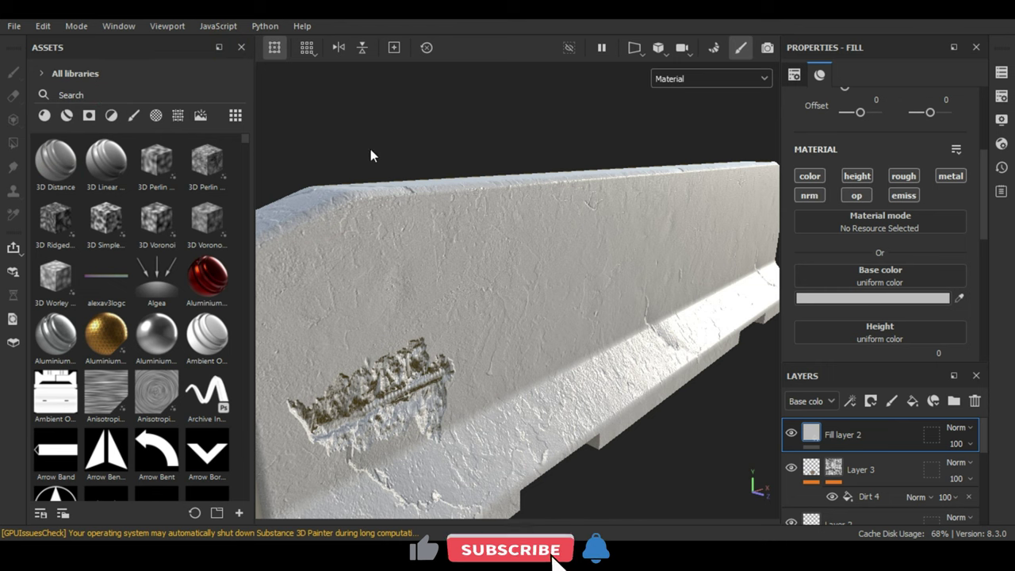
Make the fill height-only at -0.1558, masked by the Concrete Edges grunge.
left_click(856, 176)
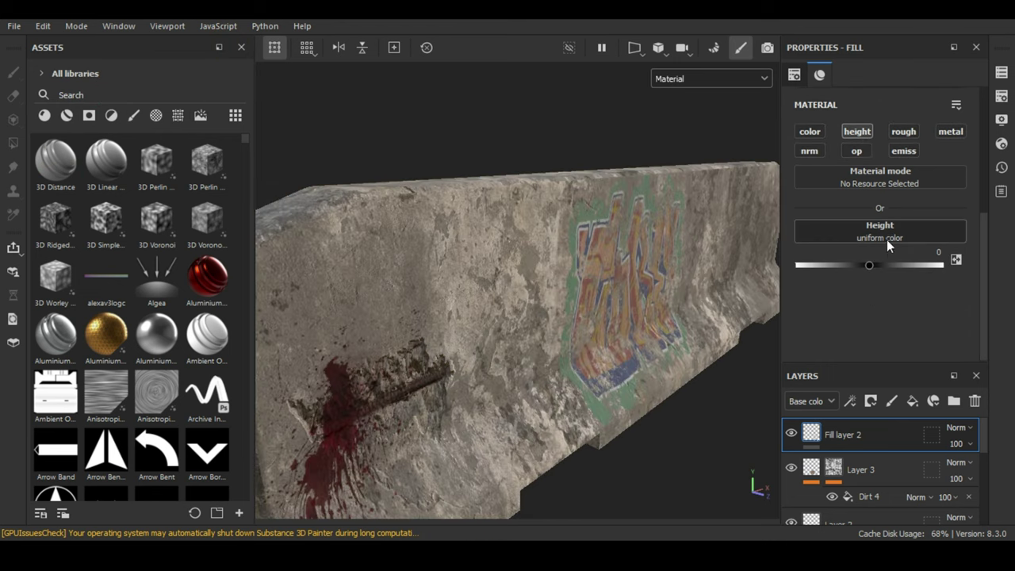
left_click_drag(868, 261, 855, 265)
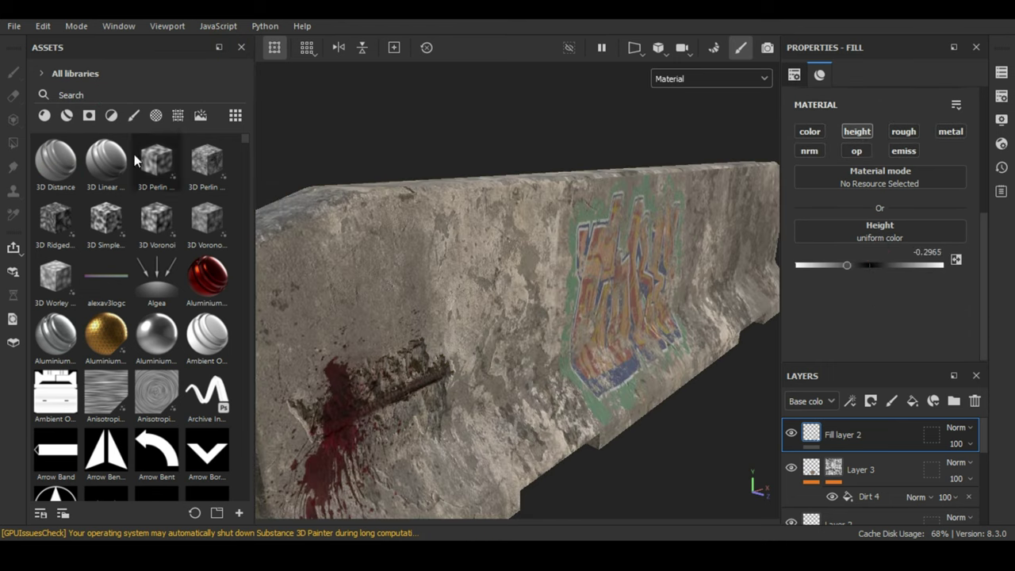
left_click(90, 117)
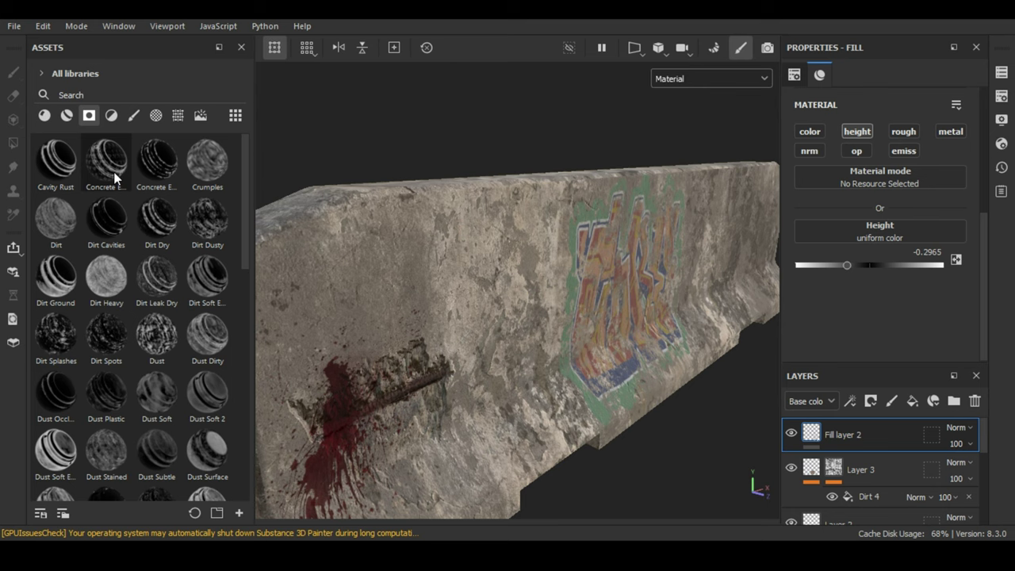
left_click_drag(157, 160, 847, 435)
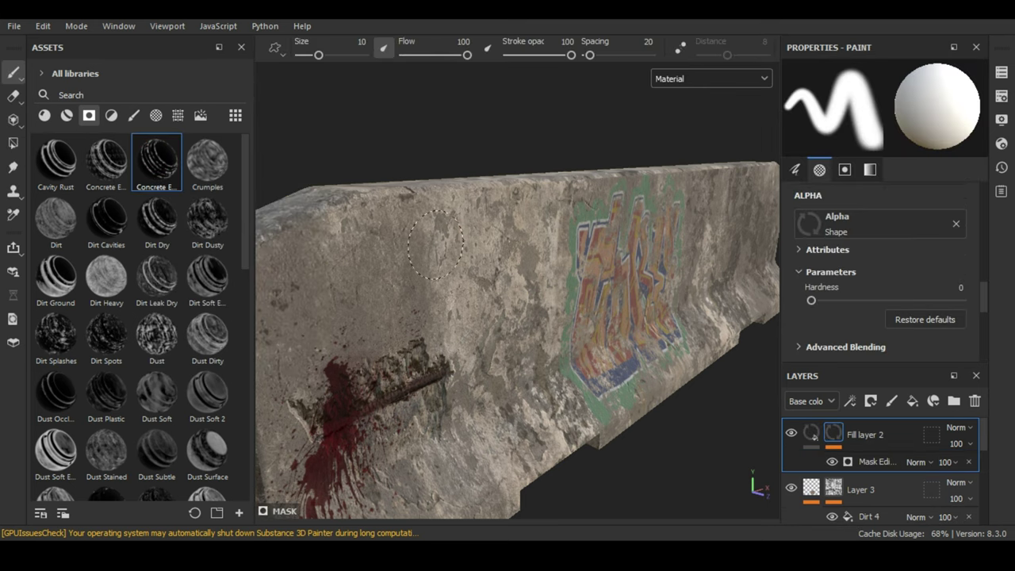
mouse_move(424, 258)
left_mouse_down("alt")
mouse_move(528, 275)
mouse_move(675, 373)
mouse_move(541, 280)
mouse_move(575, 281)
mouse_move(555, 289)
left_mouse_up("alt")
left_click(811, 432)
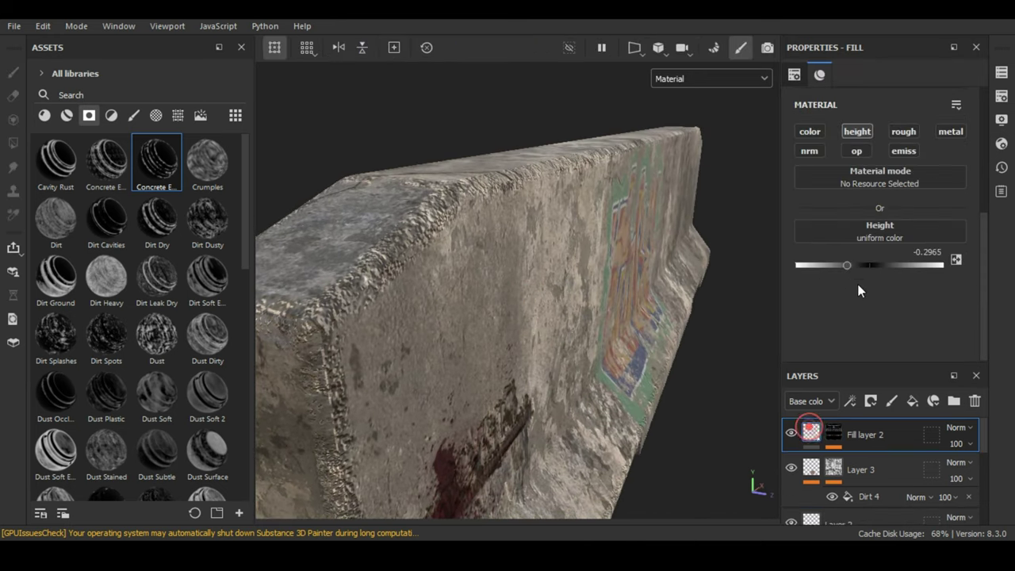
mouse_move(850, 265)
left_mouse_down()
mouse_move(869, 261)
mouse_move(857, 264)
left_mouse_up()
mouse_move(559, 287)
left_mouse_down("alt")
mouse_move(529, 417)
mouse_move(499, 342)
mouse_move(573, 359)
mouse_move(694, 436)
left_mouse_up("alt")
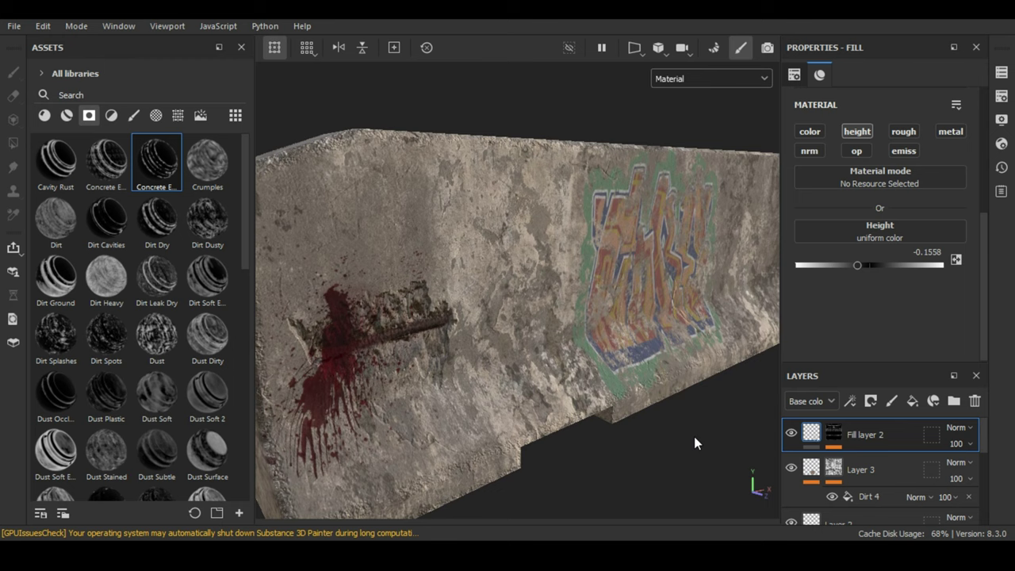
left_click(911, 401)
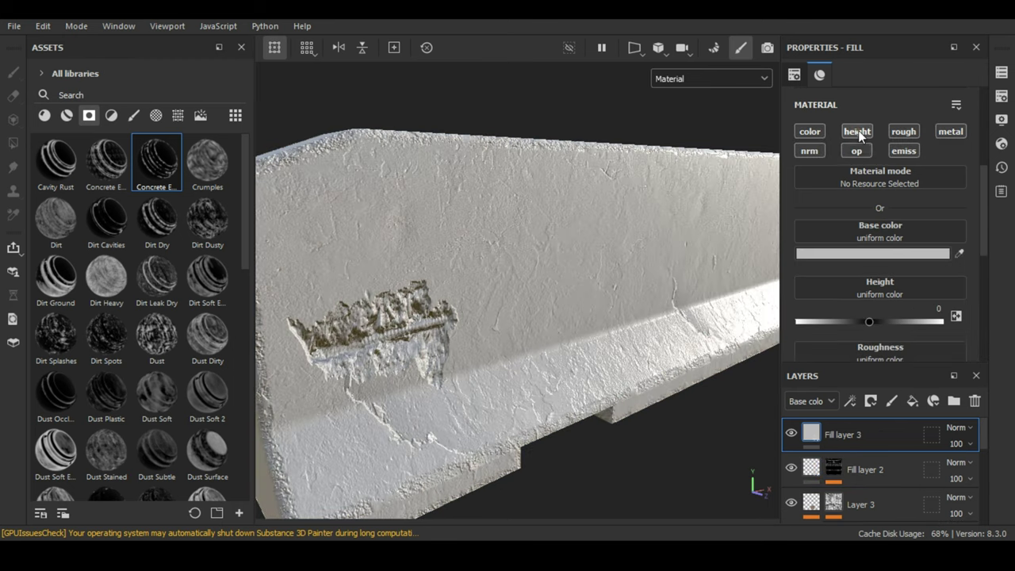
Make Fill layer 3 height-only at -0.0955 with a Dust grunge mask, toggling it to compare.
left_click(857, 132)
left_click(865, 264)
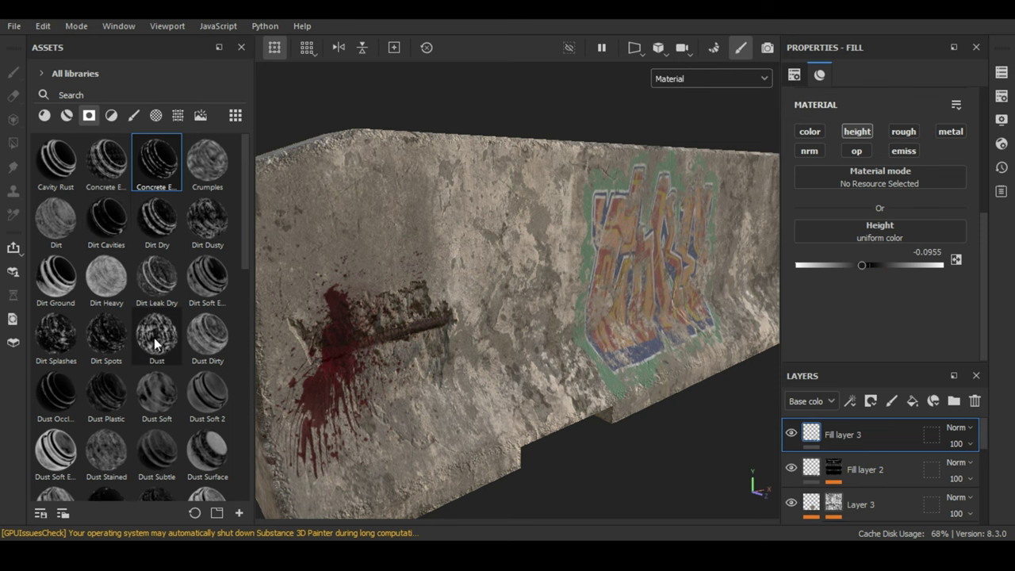
left_click_drag(163, 342, 862, 427)
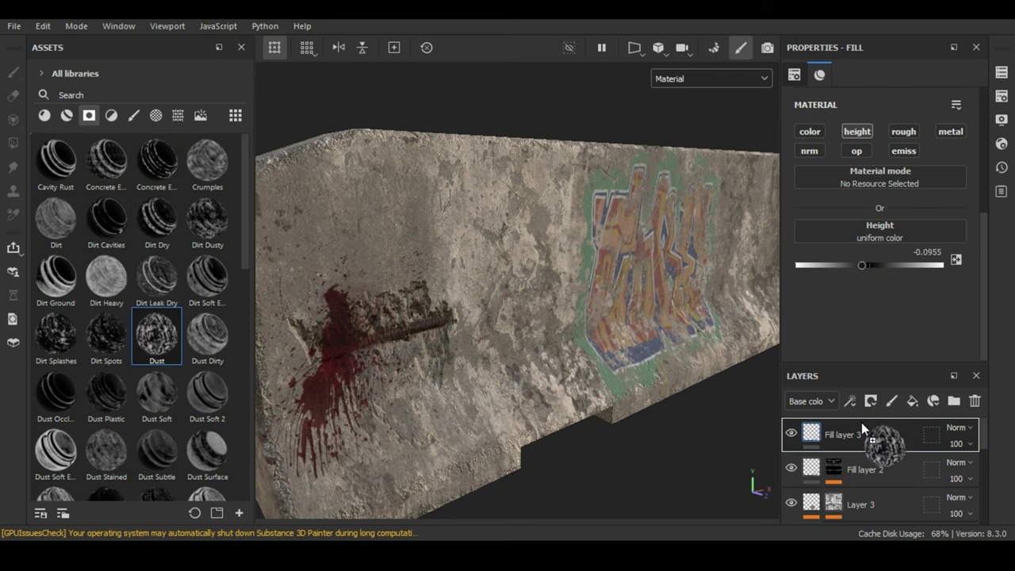
left_click_drag(544, 279, 586, 294, "alt")
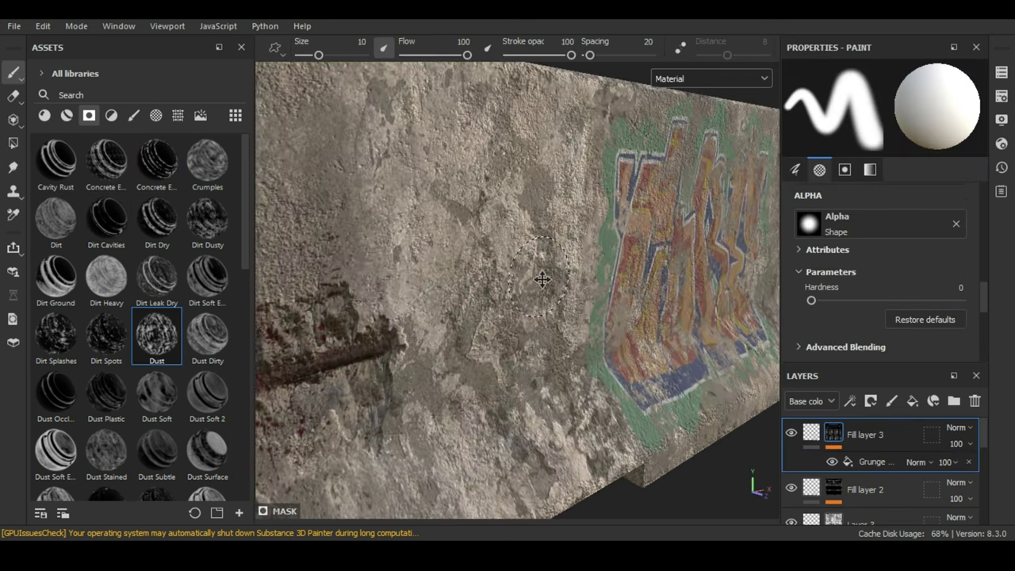
left_click(791, 434)
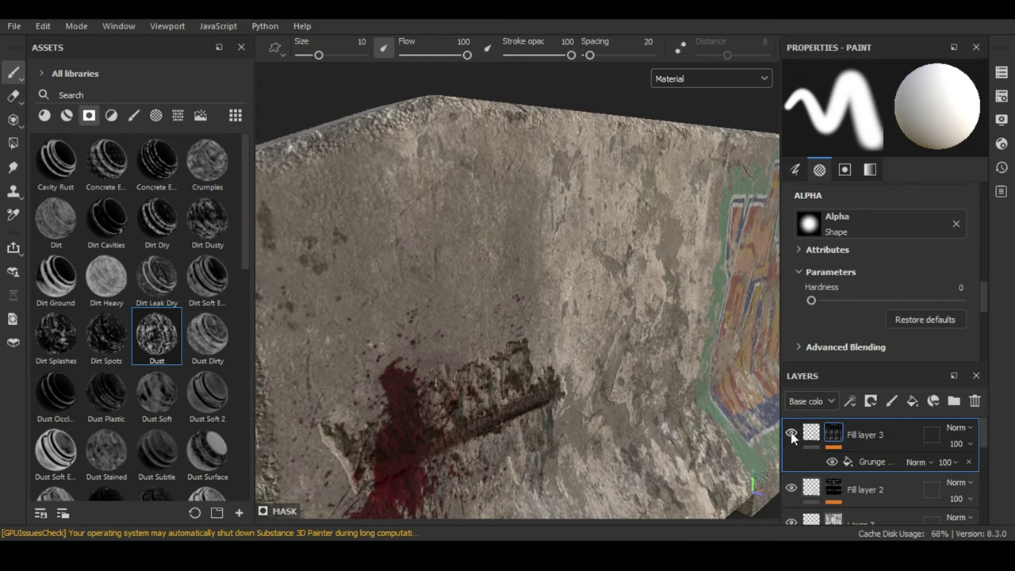
left_click(791, 434)
left_click(791, 435)
left_click(791, 433)
left_click(241, 48)
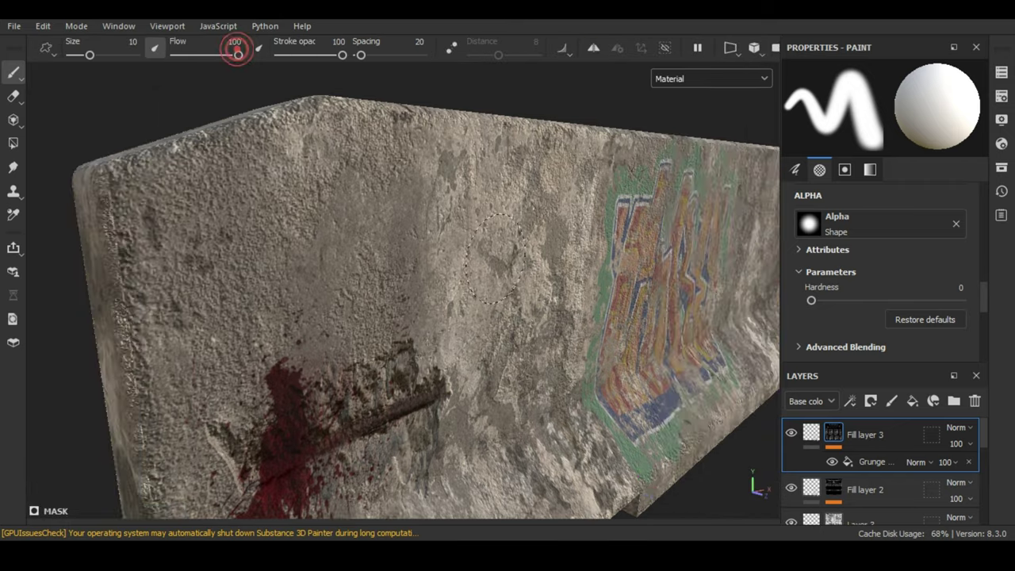
mouse_move(385, 267)
left_mouse_down("alt")
mouse_move(466, 326)
mouse_move(462, 273)
mouse_move(468, 302)
left_mouse_up("alt")
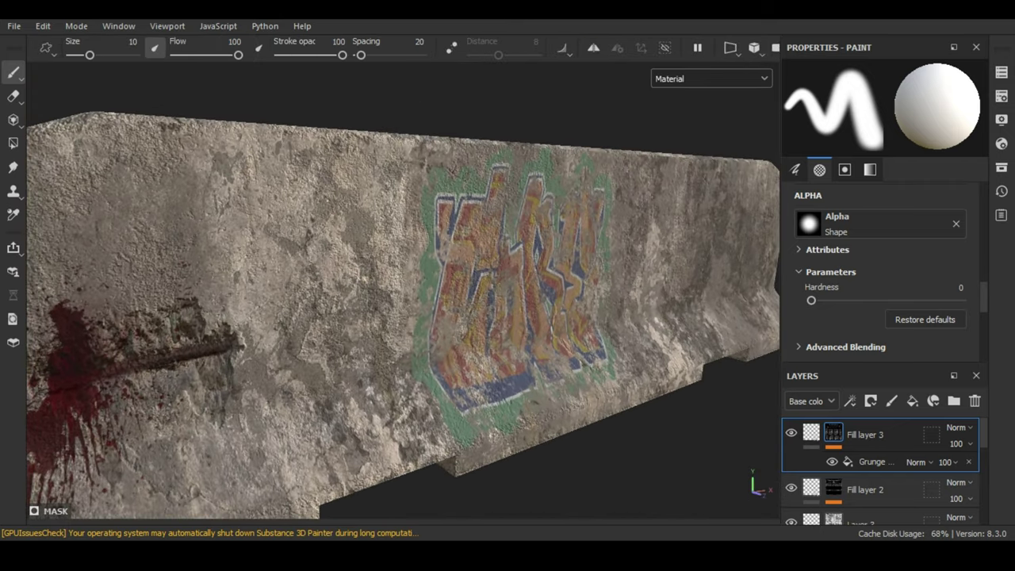